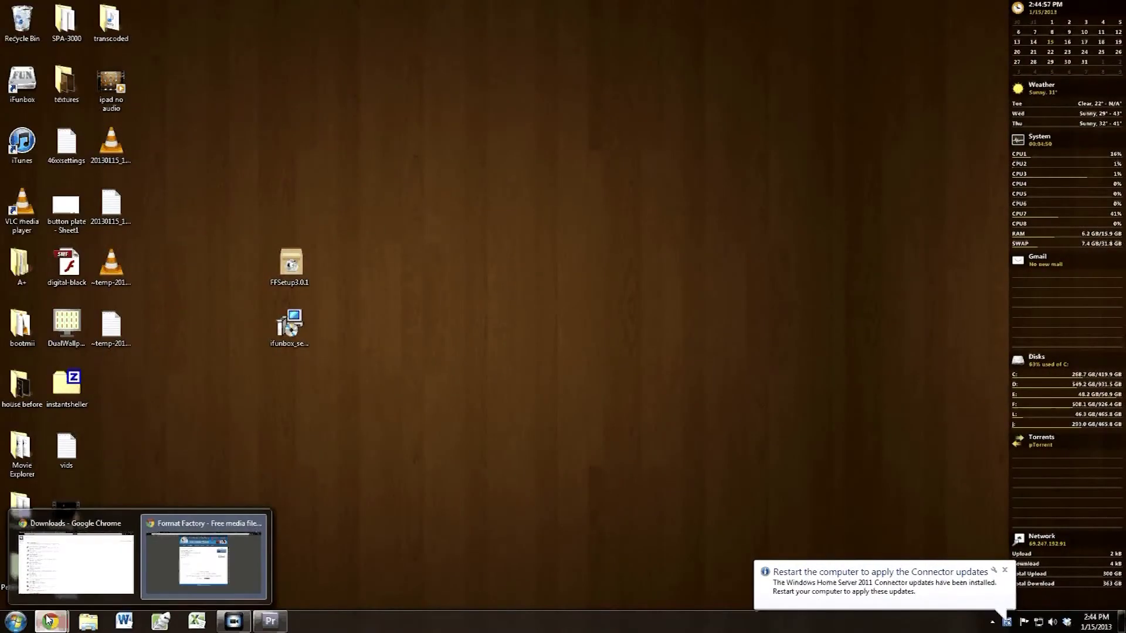
Start and then cancel the Format Factory download, then go to the iFunBox Version History page.
{"action": "left_click", "coordinate": [204, 552]}
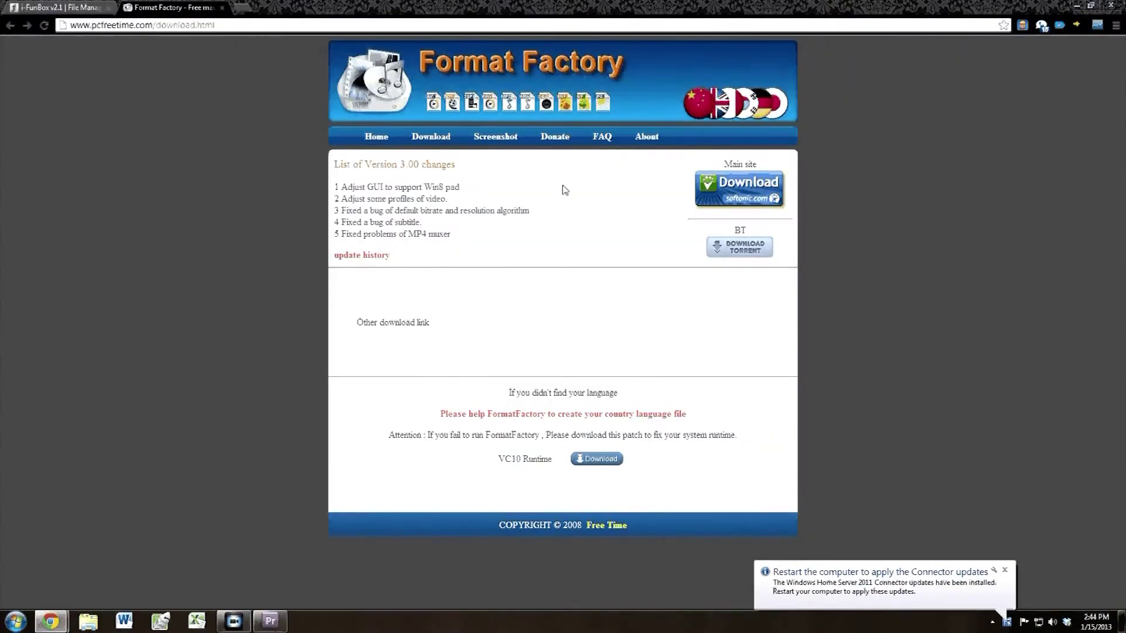
{"action": "left_click", "coordinate": [697, 187]}
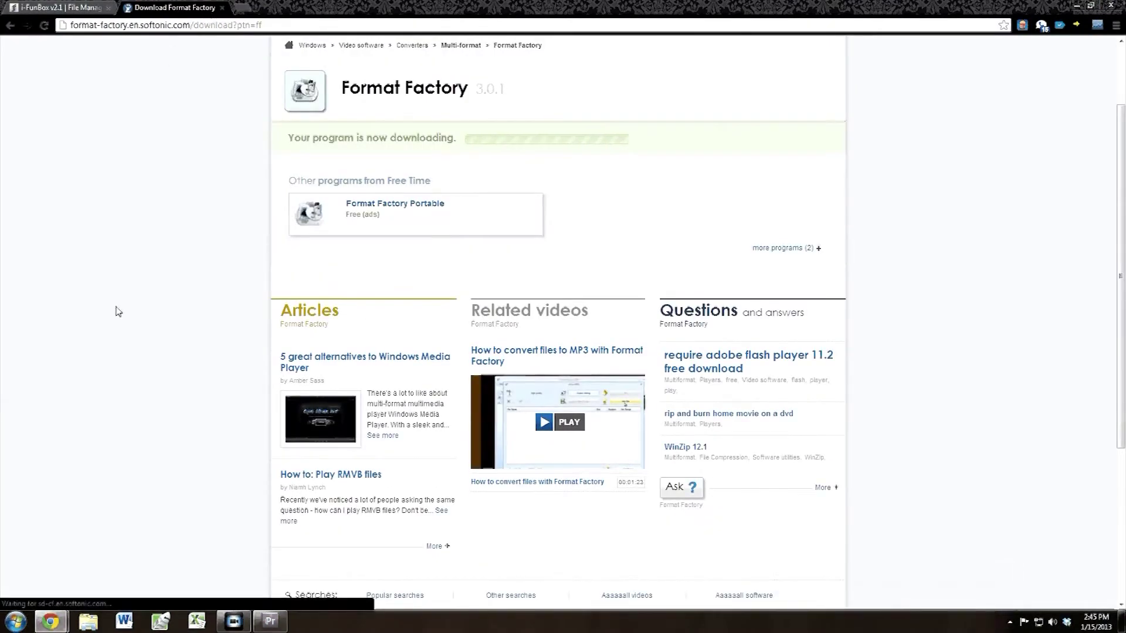
{"action": "left_click", "coordinate": [119, 597]}
{"action": "left_click", "coordinate": [130, 589]}
{"action": "left_click", "coordinate": [118, 596]}
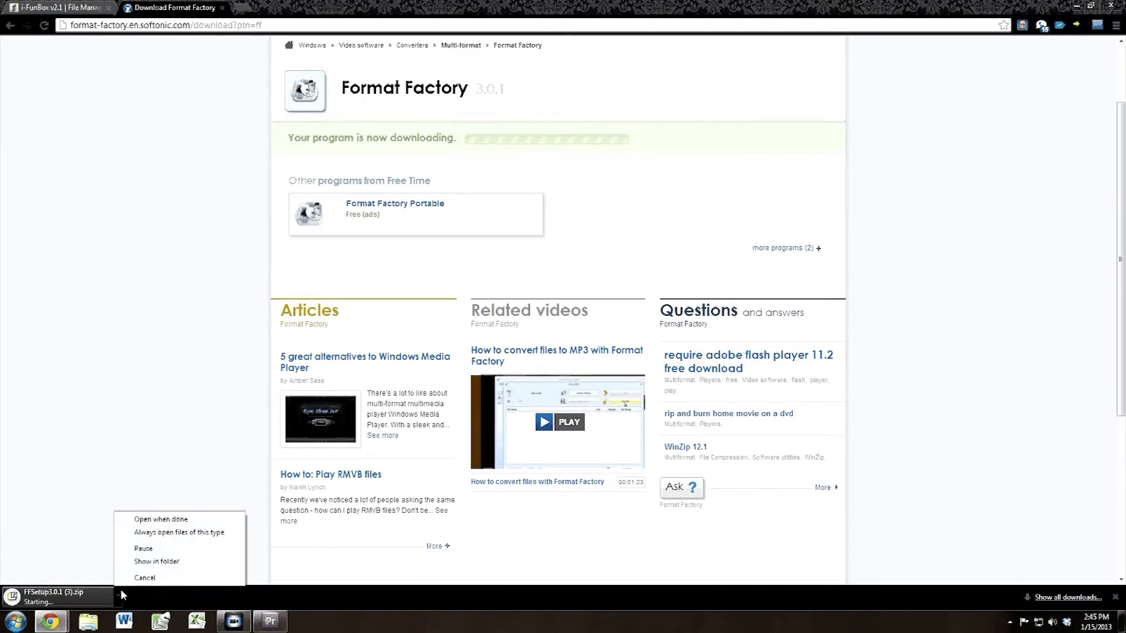
{"action": "left_click", "coordinate": [134, 578]}
{"action": "left_click", "coordinate": [78, 7]}
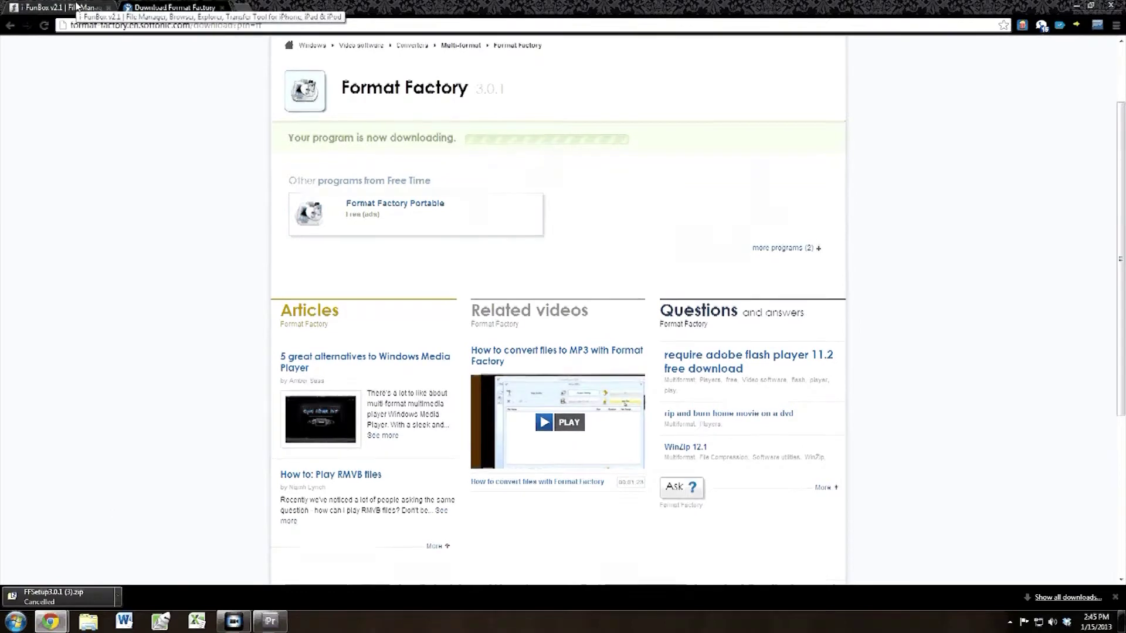
{"action": "left_click", "coordinate": [288, 47]}
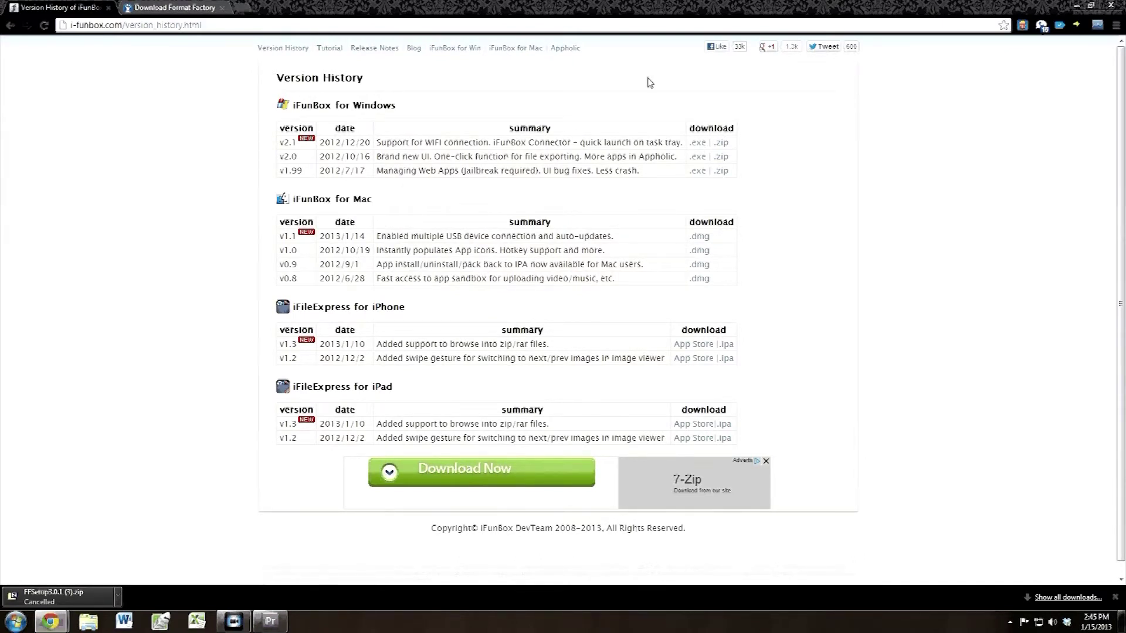
Launch both downloaded installers from the desktop and allow the iFunBox installer to run.
{"action": "key", "text": "super+d"}
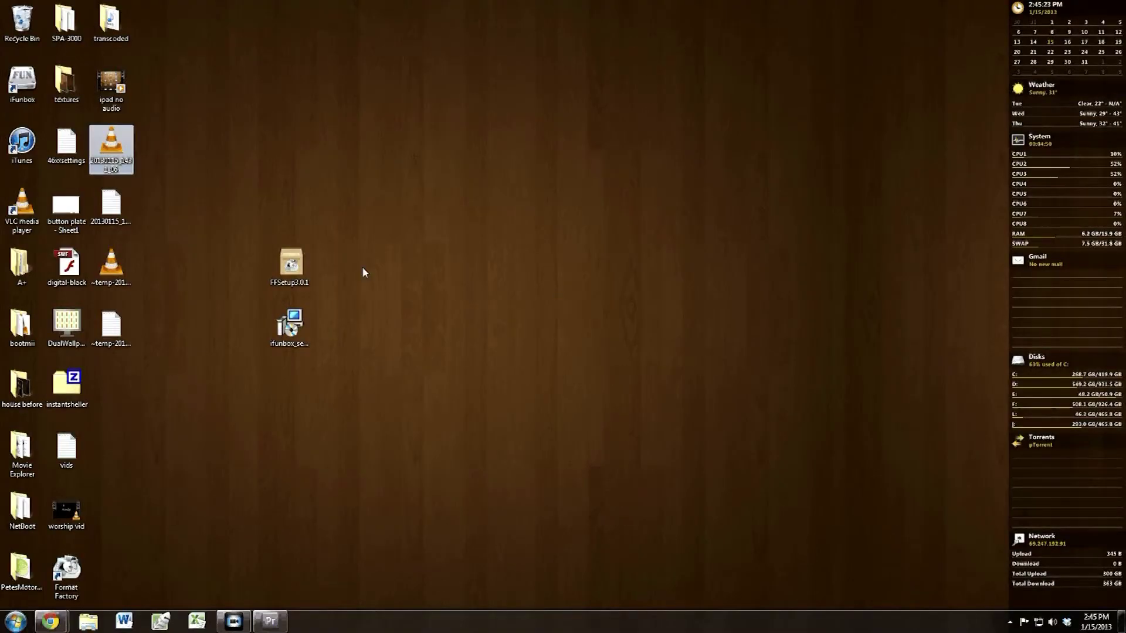
{"action": "left_click_drag", "start_coordinate": [359, 231], "coordinate": [258, 354]}
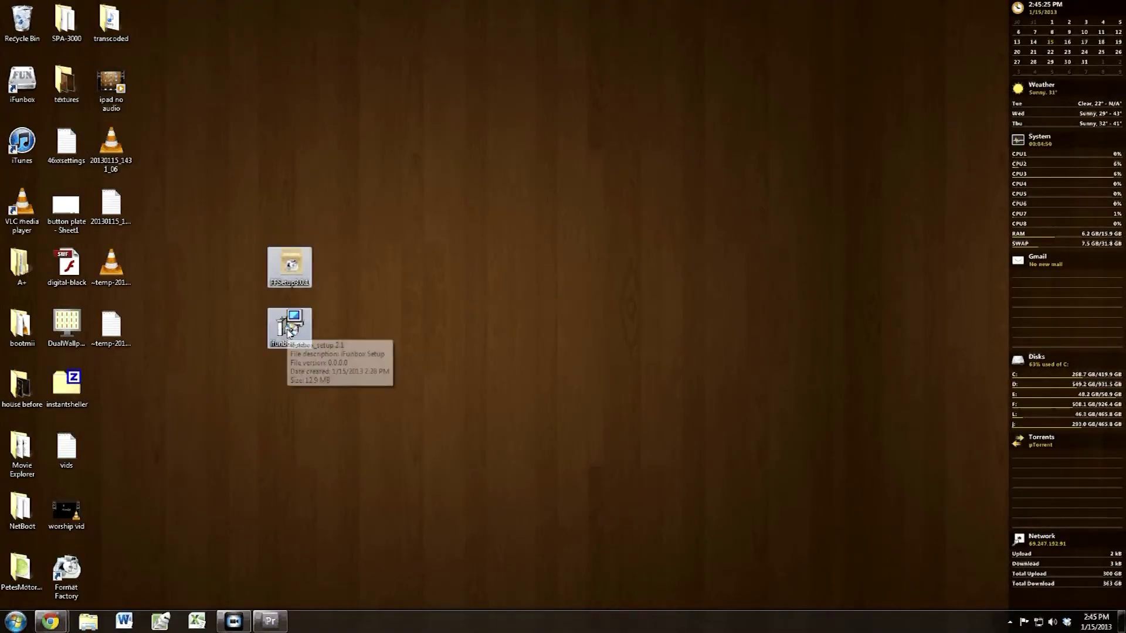
{"action": "double_click", "coordinate": [289, 328]}
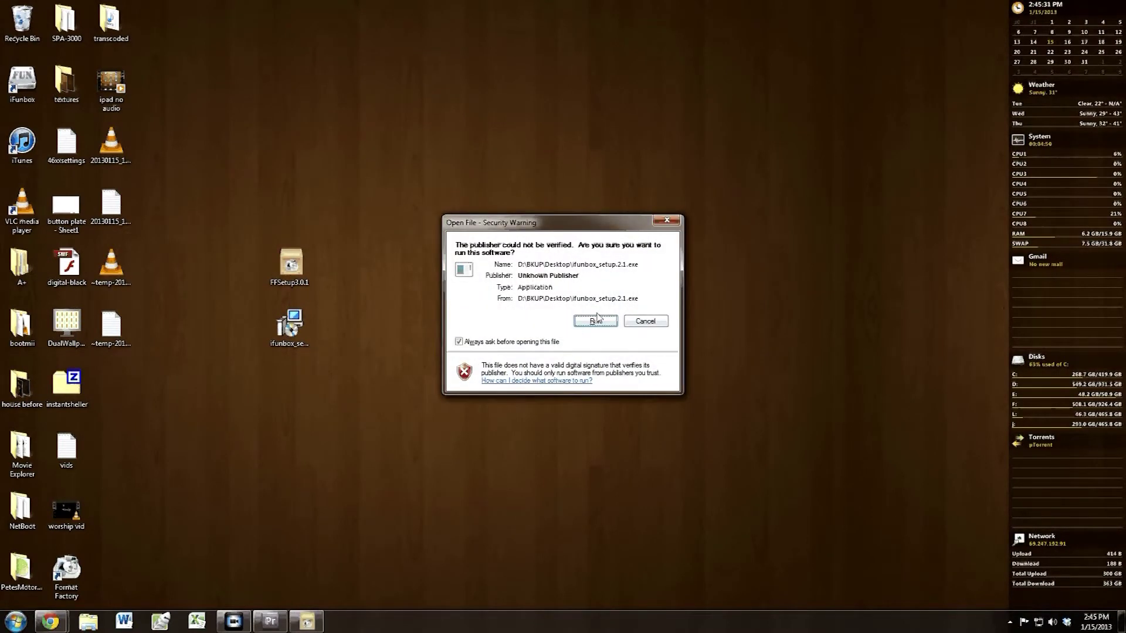
{"action": "left_click_drag", "start_coordinate": [567, 231], "coordinate": [751, 206]}
{"action": "left_click", "coordinate": [768, 294]}
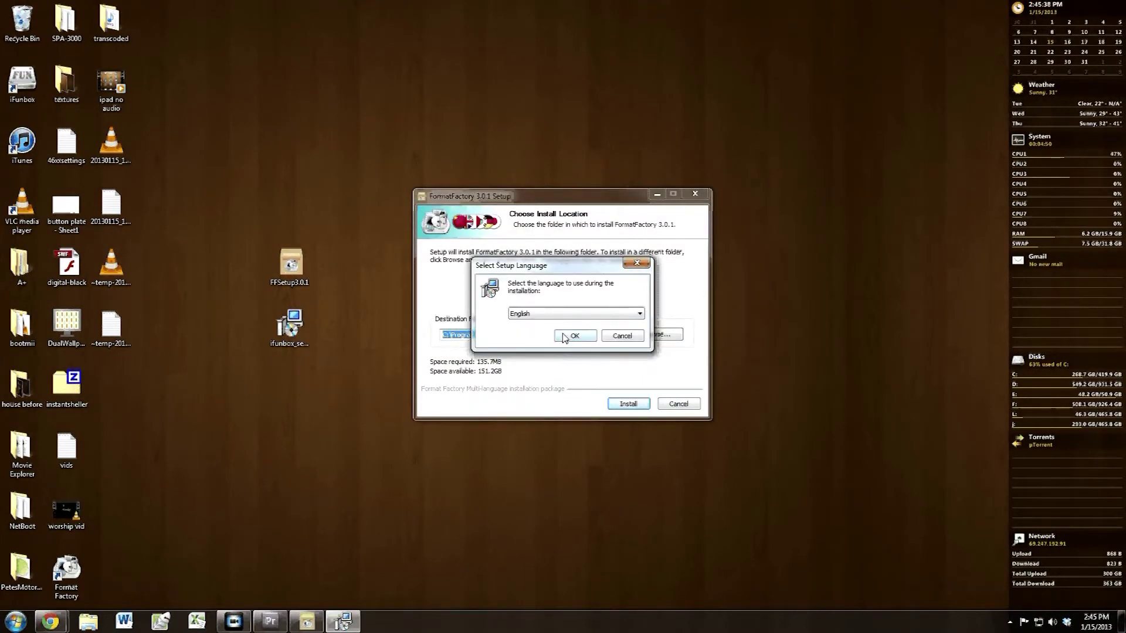
Install Format Factory in the default folder, declining DriverHive and not launching it afterwards.
{"action": "left_click_drag", "start_coordinate": [551, 269], "coordinate": [821, 271]}
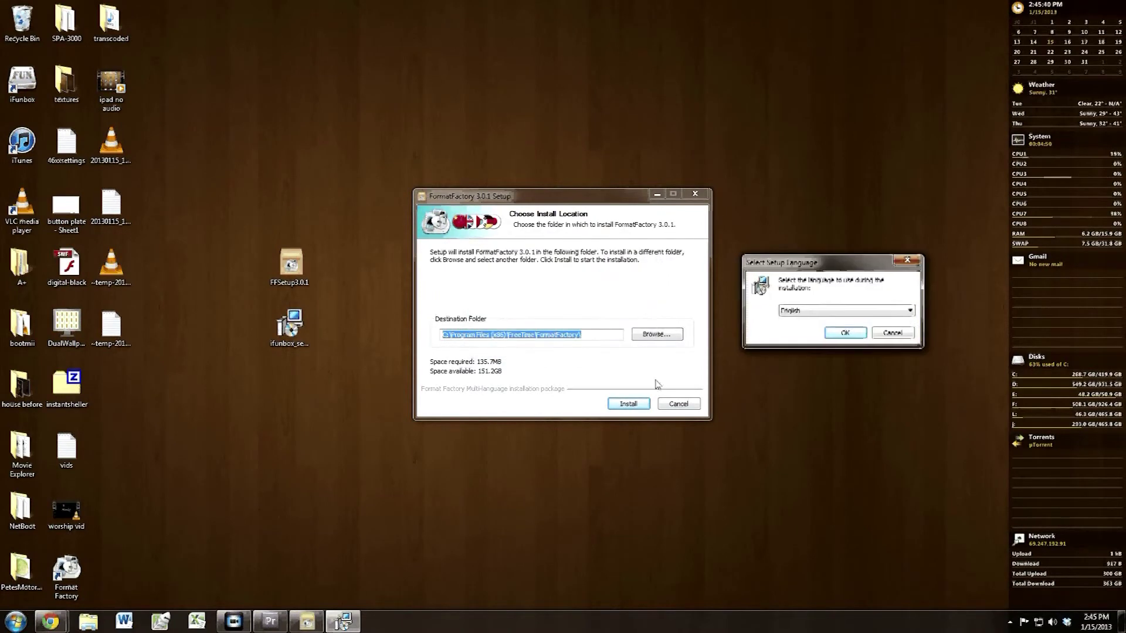
{"action": "left_click", "coordinate": [614, 404]}
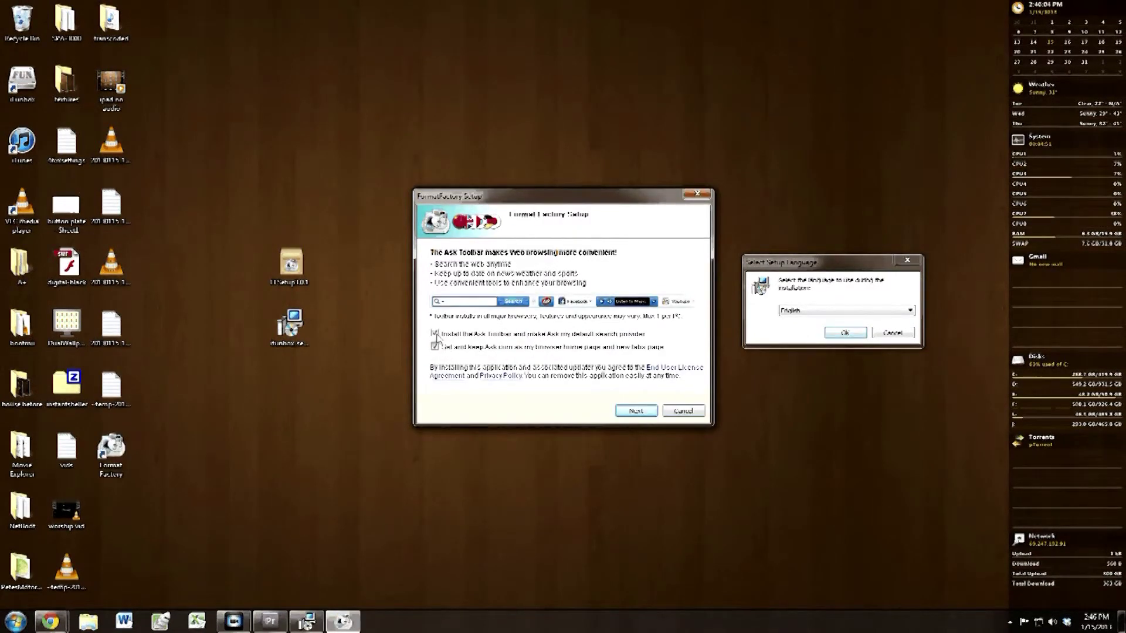
{"action": "left_click", "coordinate": [628, 413]}
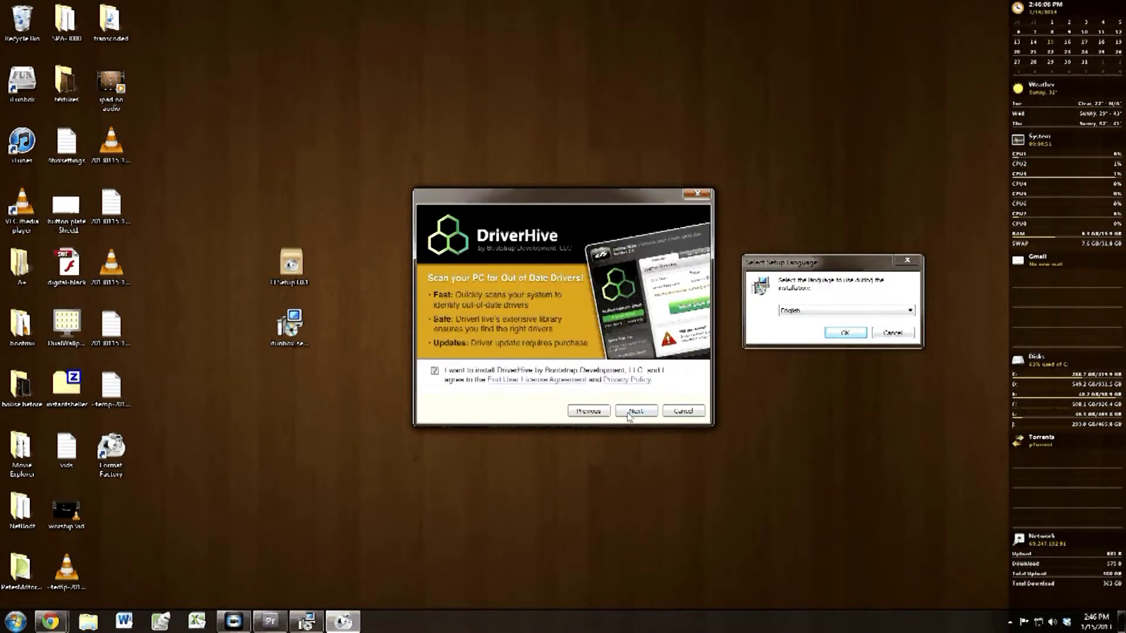
{"action": "left_click", "coordinate": [434, 370]}
{"action": "left_click", "coordinate": [636, 412]}
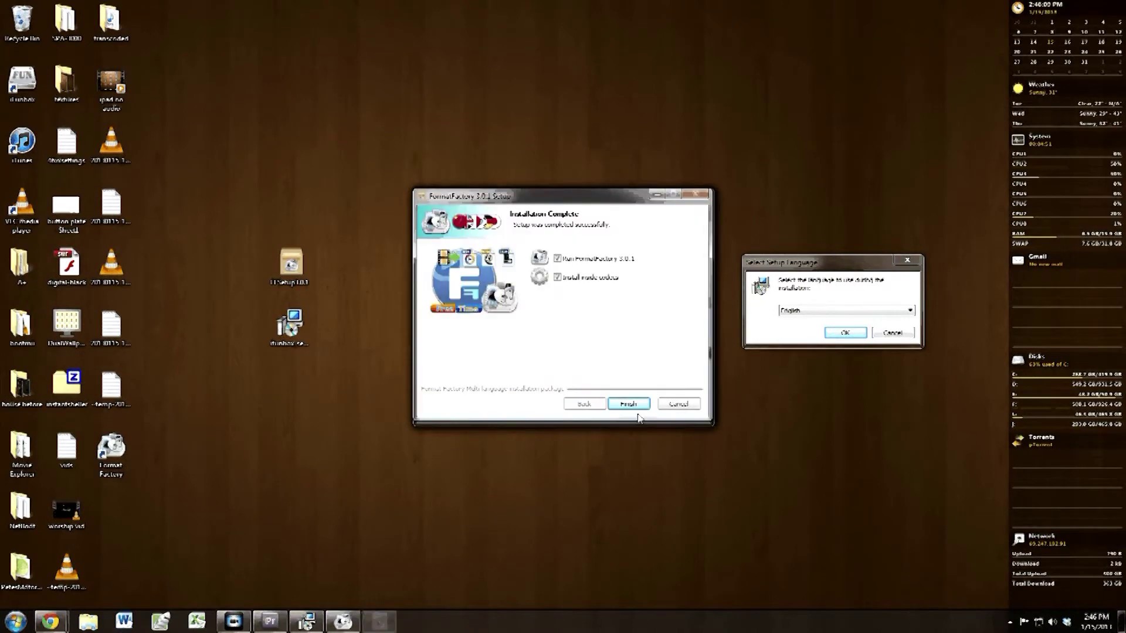
{"action": "left_click", "coordinate": [588, 261]}
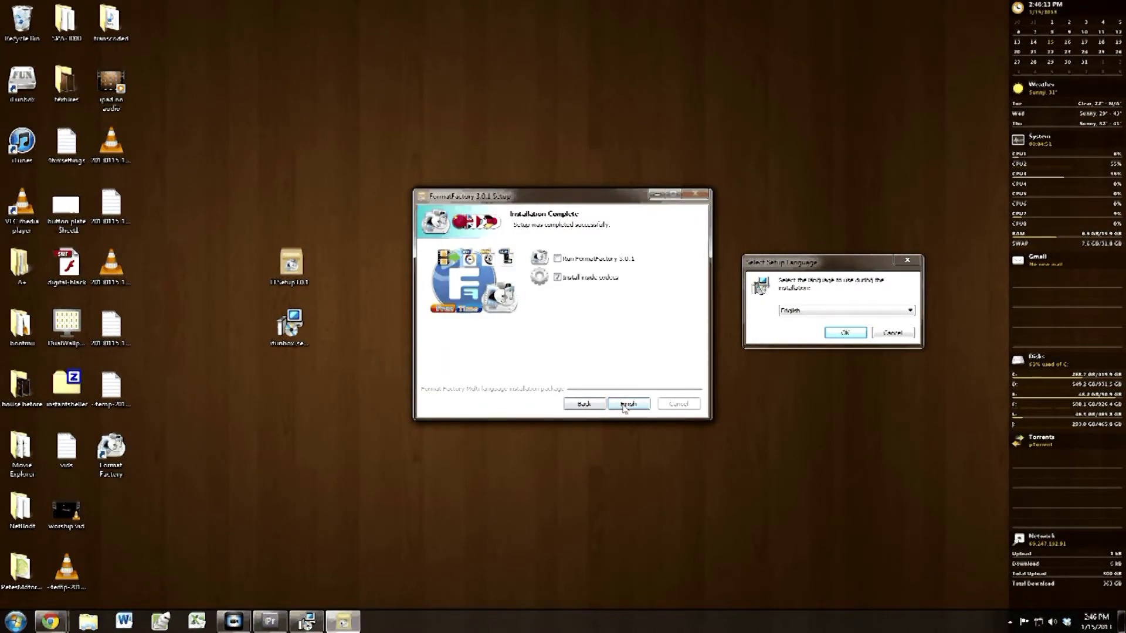
{"action": "left_click", "coordinate": [626, 405]}
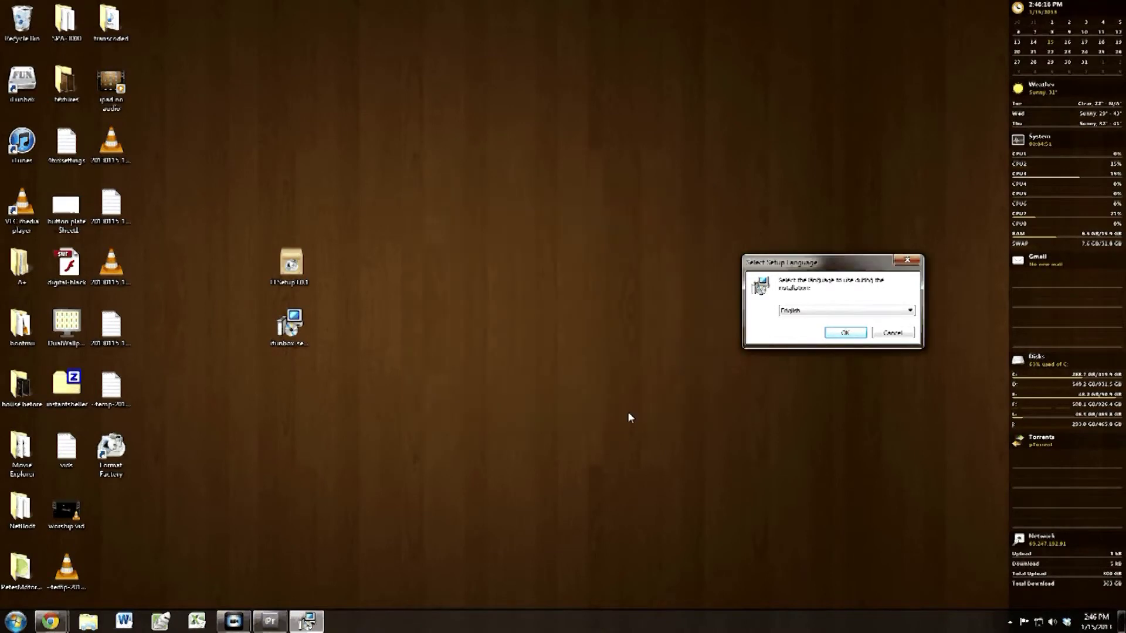
Install iFunBox in English with default install and Start menu folders, skipping the welcome page.
{"action": "left_click", "coordinate": [844, 332]}
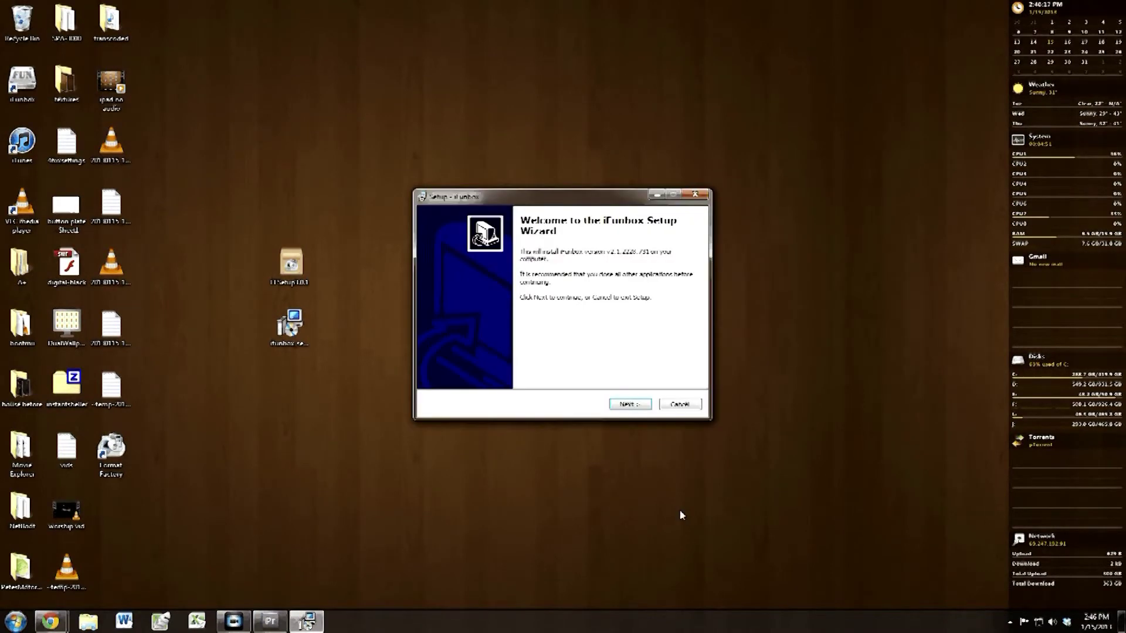
{"action": "left_click", "coordinate": [634, 406]}
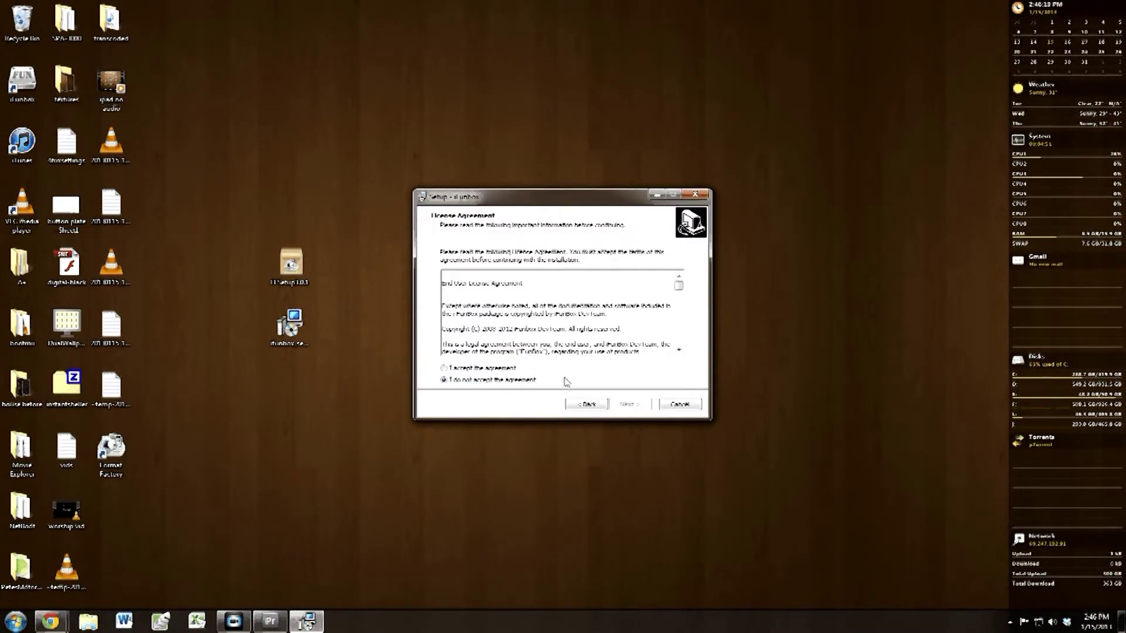
{"action": "left_click", "coordinate": [579, 369]}
{"action": "left_click", "coordinate": [629, 404]}
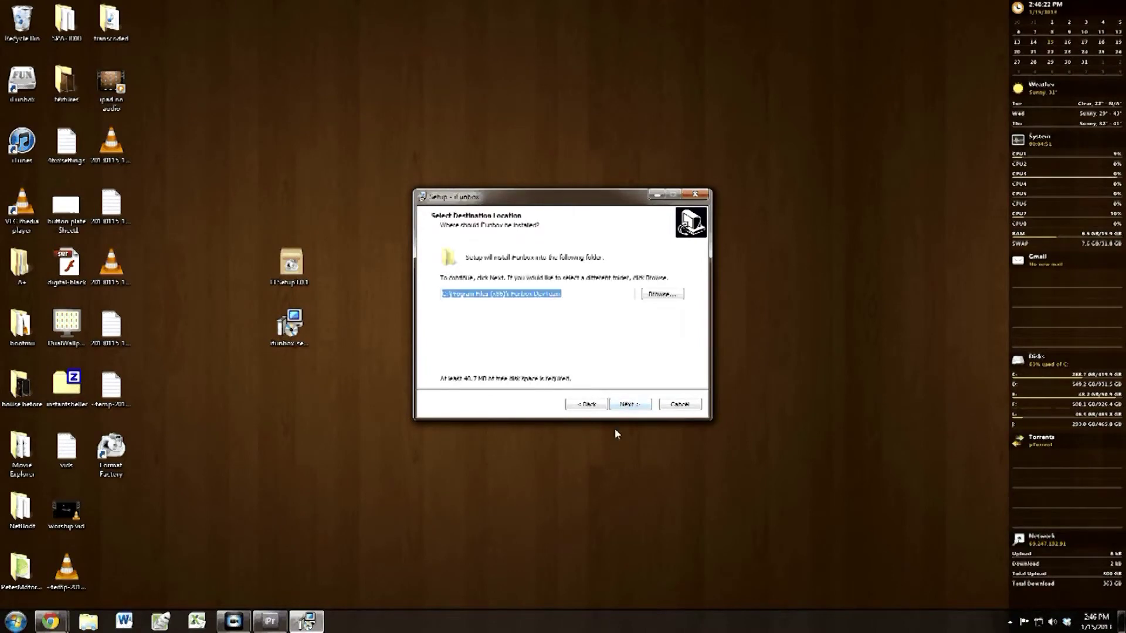
{"action": "left_click", "coordinate": [630, 407]}
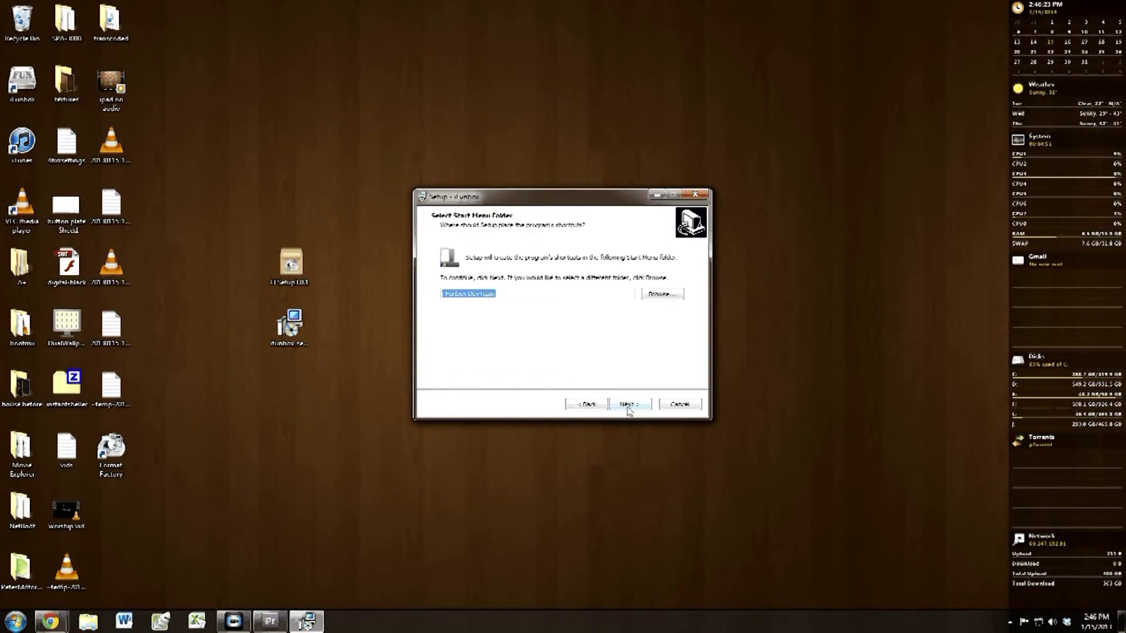
{"action": "left_click", "coordinate": [628, 408]}
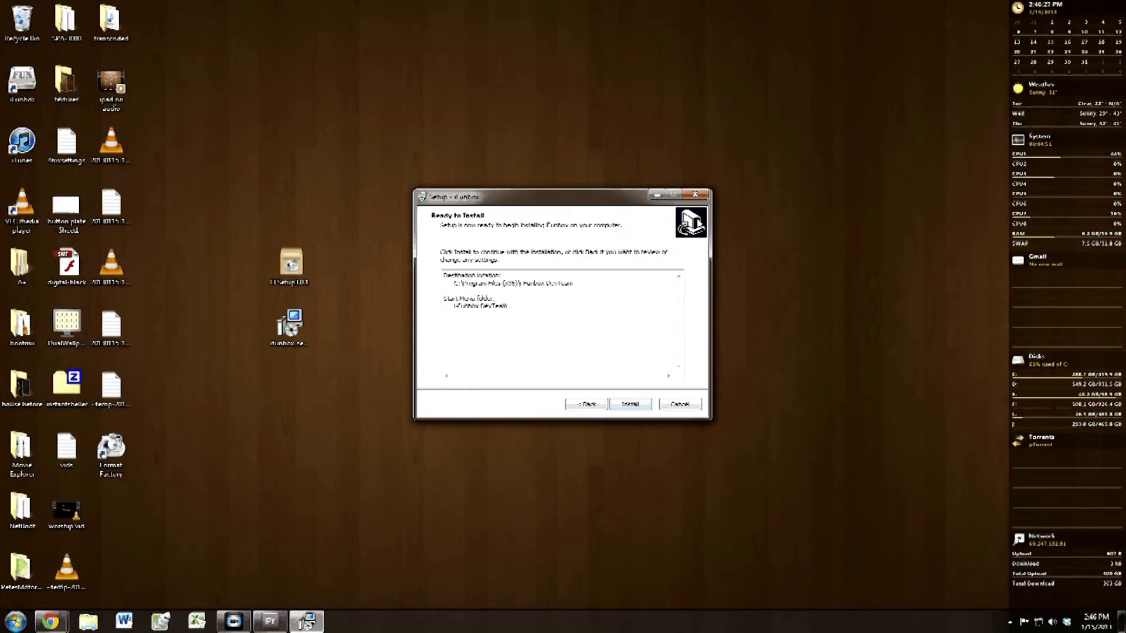
{"action": "left_click", "coordinate": [632, 404]}
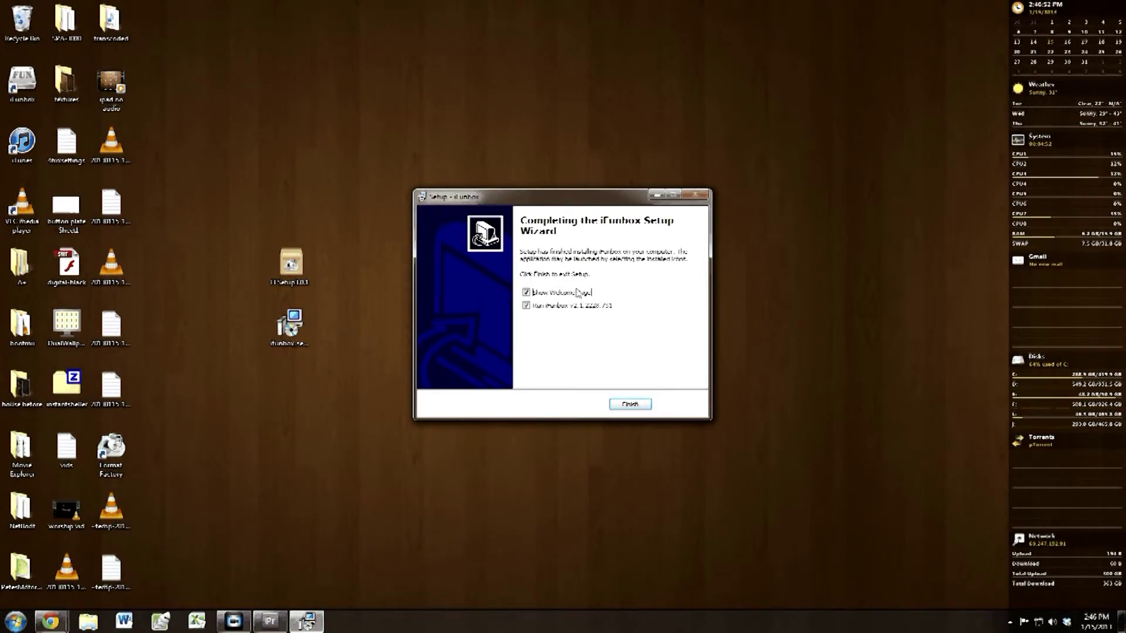
{"action": "left_click", "coordinate": [525, 292]}
{"action": "left_click", "coordinate": [629, 404]}
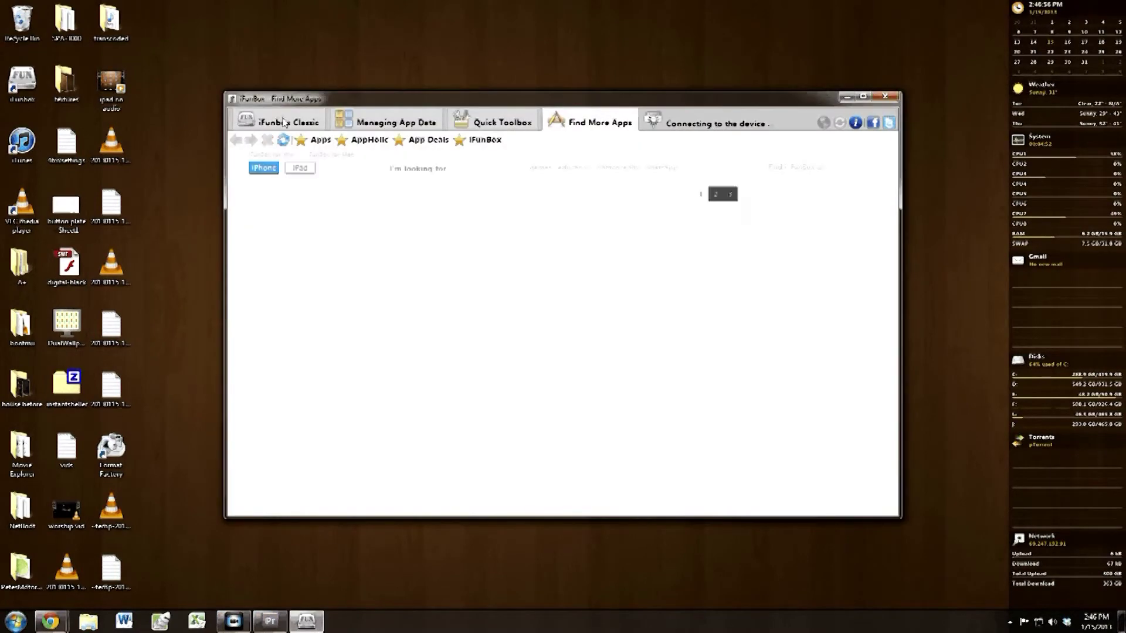
In the classic view, browse to /var/mobile/Media/Pandora and copy Alive.mp3 to the desktop.
{"action": "left_click", "coordinate": [283, 122]}
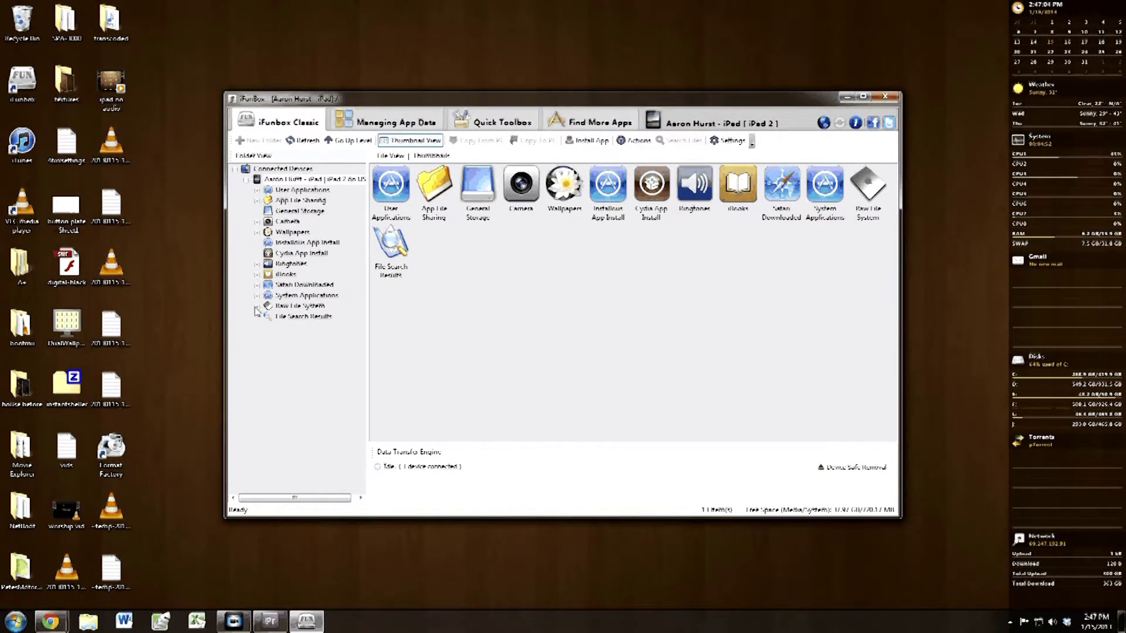
{"action": "left_click", "coordinate": [256, 306]}
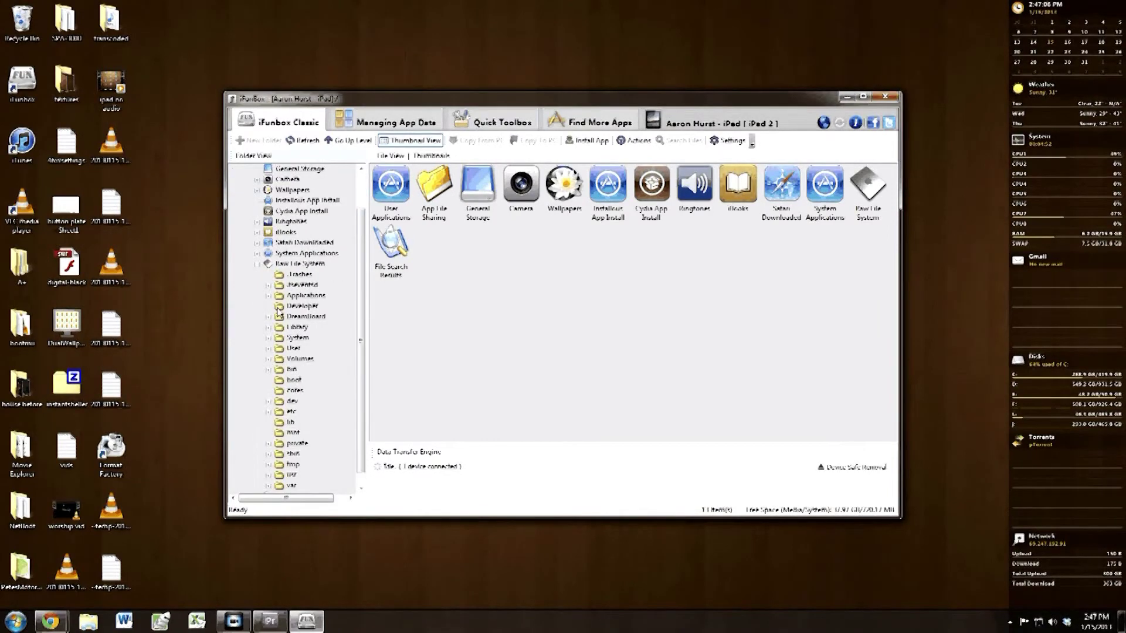
{"action": "scroll", "coordinate": [311, 375], "scroll_direction": "down", "scroll_amount": 1}
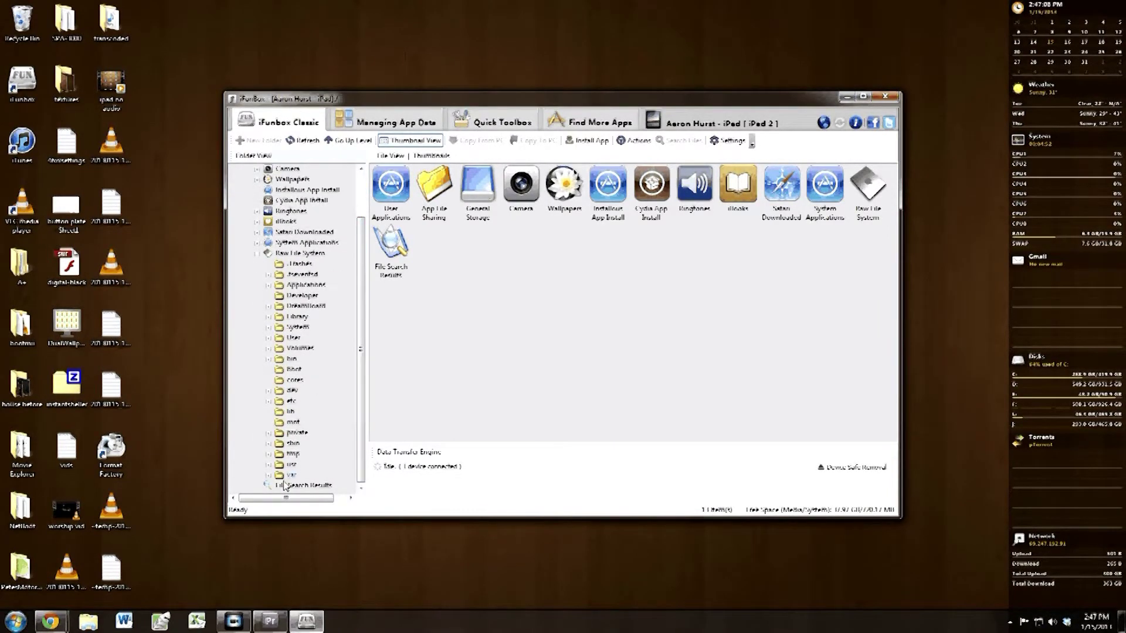
{"action": "left_click", "coordinate": [267, 476]}
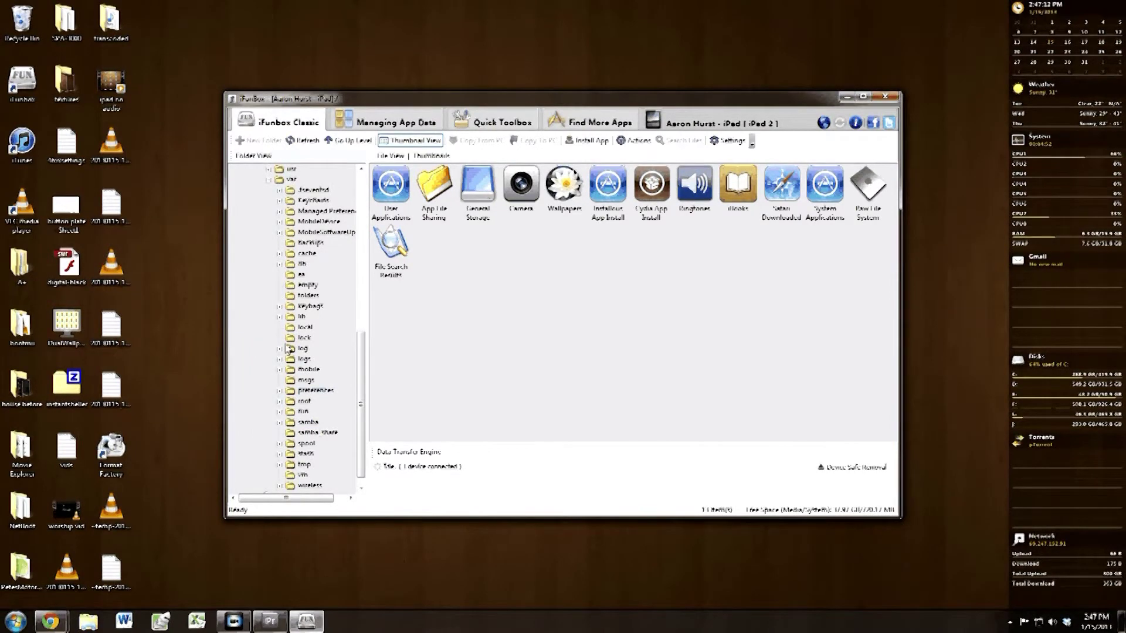
{"action": "left_click", "coordinate": [279, 370]}
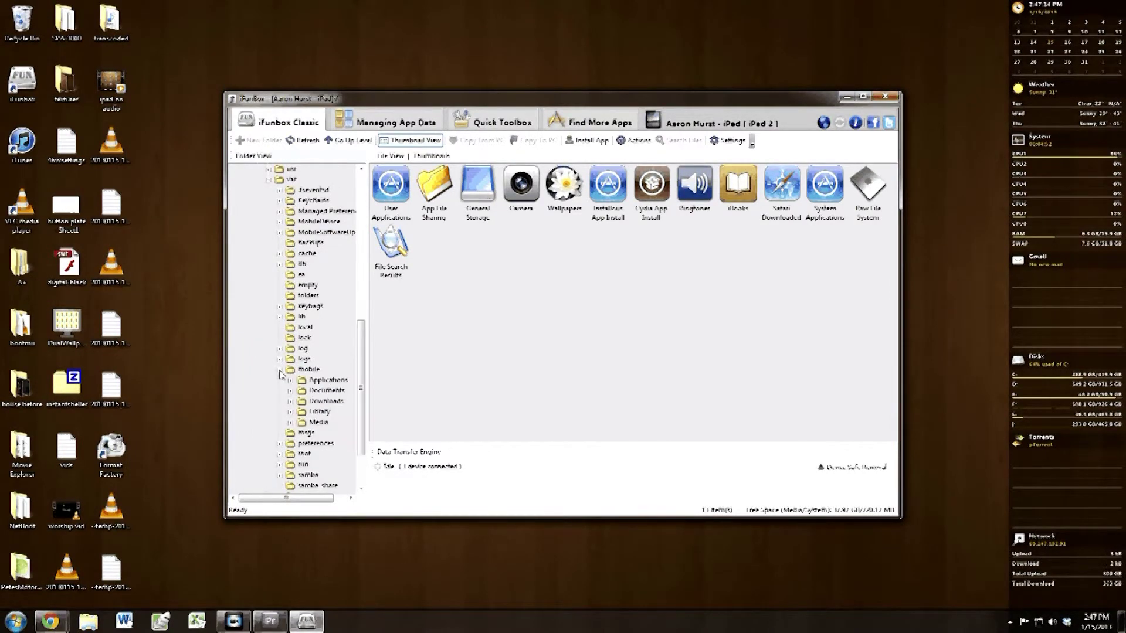
{"action": "left_click", "coordinate": [290, 422]}
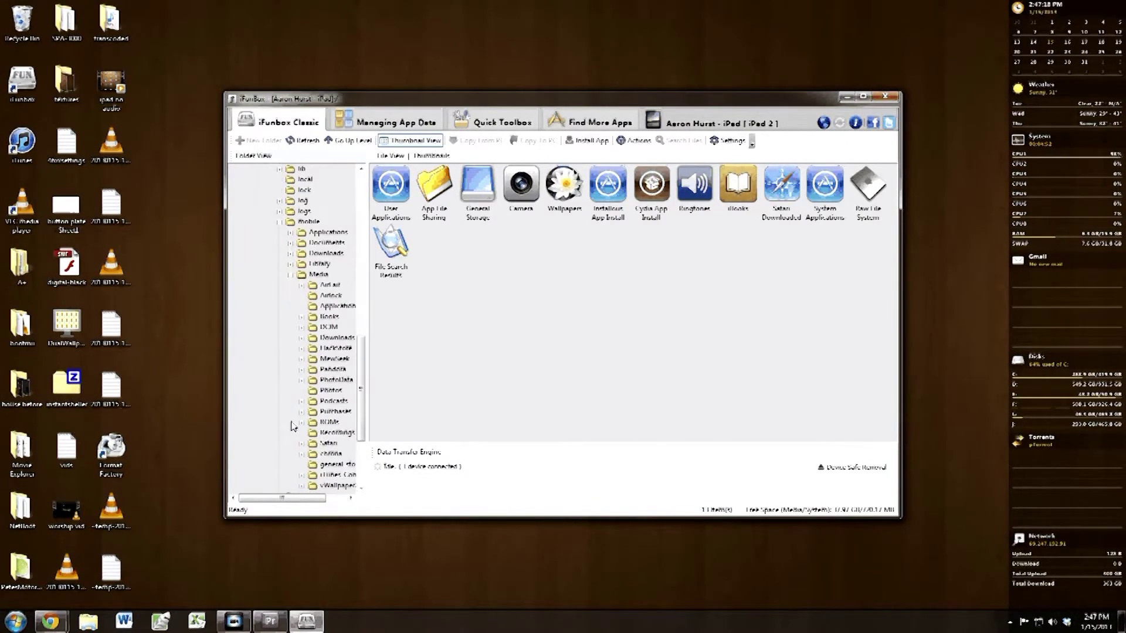
{"action": "left_click_drag", "start_coordinate": [281, 498], "coordinate": [301, 498]}
{"action": "left_click", "coordinate": [306, 369]}
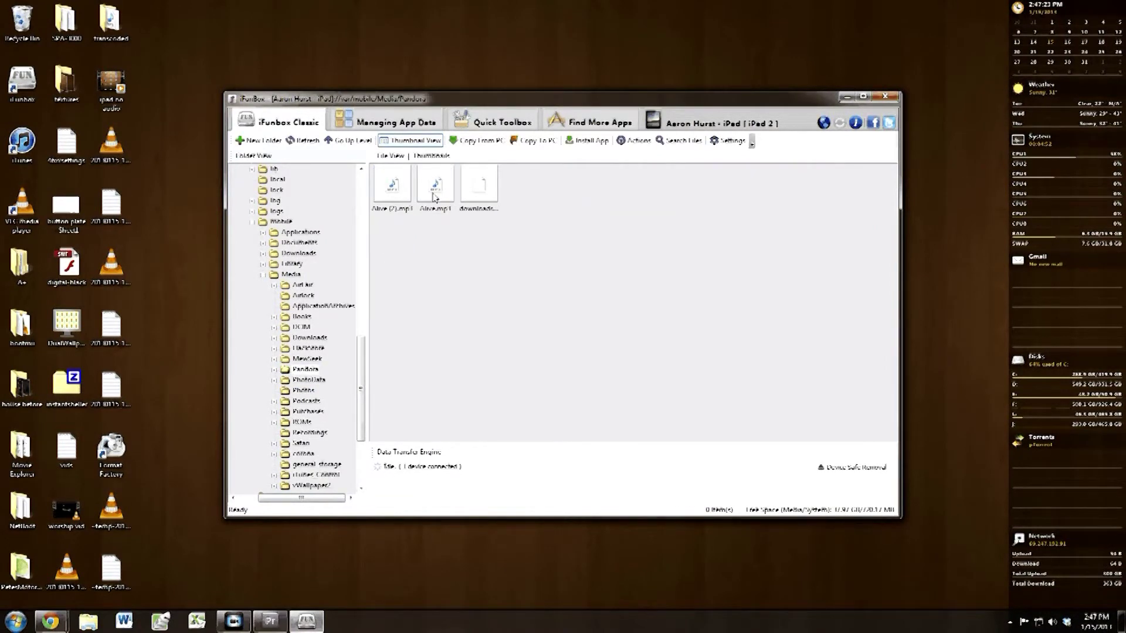
{"action": "left_click_drag", "start_coordinate": [435, 194], "coordinate": [195, 290]}
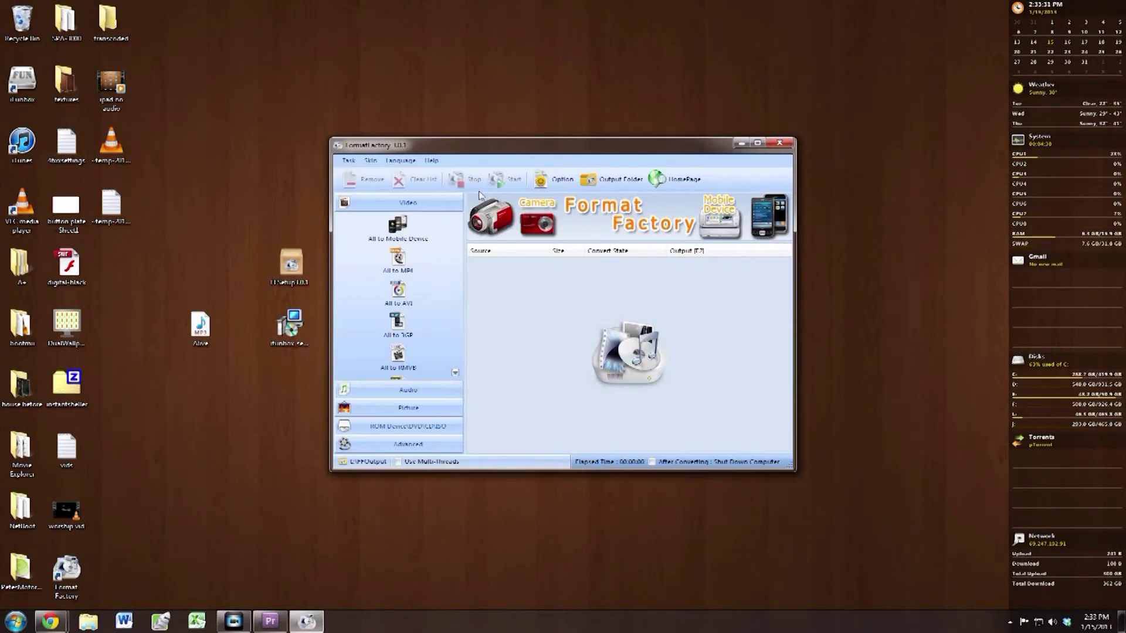
Open the empty transcoded folder, show Format Factory's Audio formats, and try playing Alive.mp3.
{"action": "left_click_drag", "start_coordinate": [501, 134], "coordinate": [757, 34]}
{"action": "double_click", "coordinate": [115, 41]}
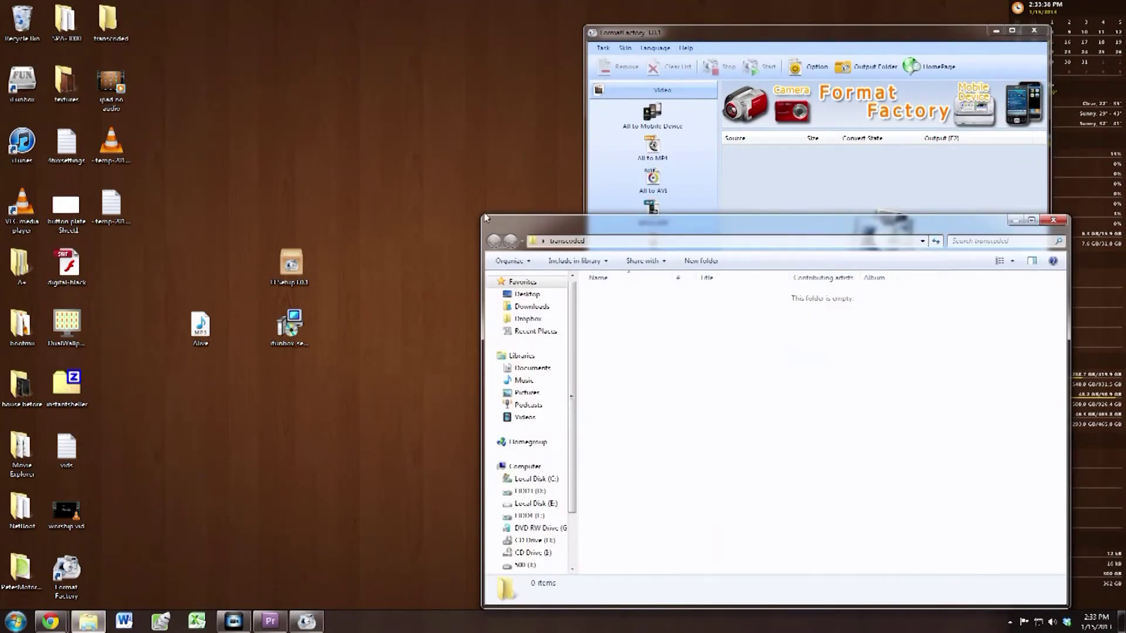
{"action": "left_click_drag", "start_coordinate": [486, 220], "coordinate": [509, 405]}
{"action": "left_click", "coordinate": [690, 274]}
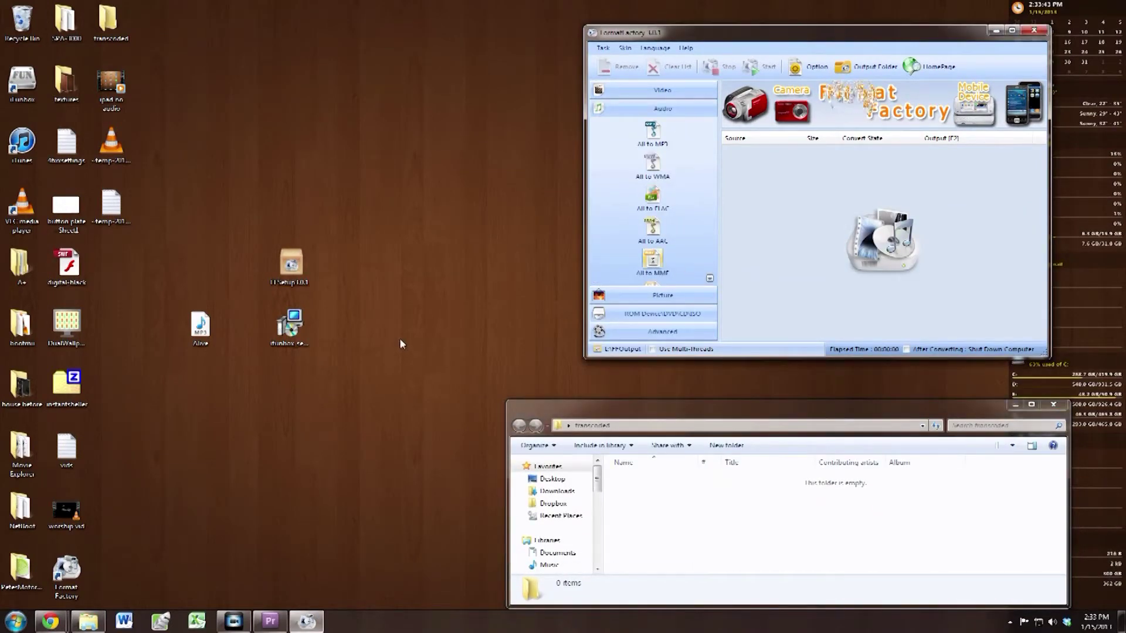
{"action": "double_click", "coordinate": [211, 328]}
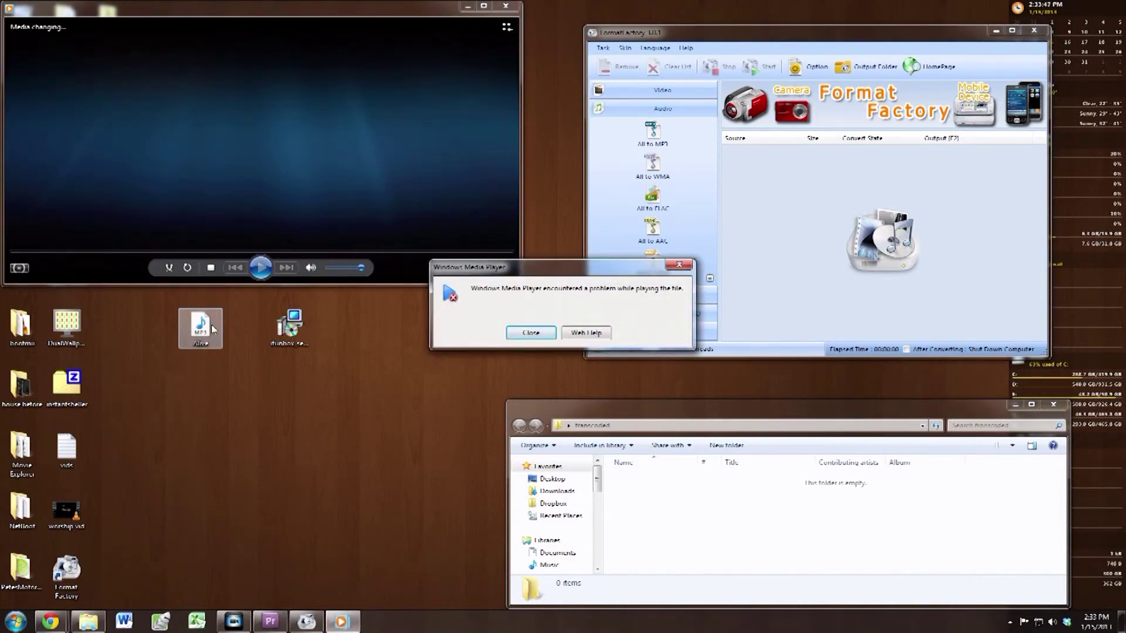
{"action": "left_click", "coordinate": [512, 333]}
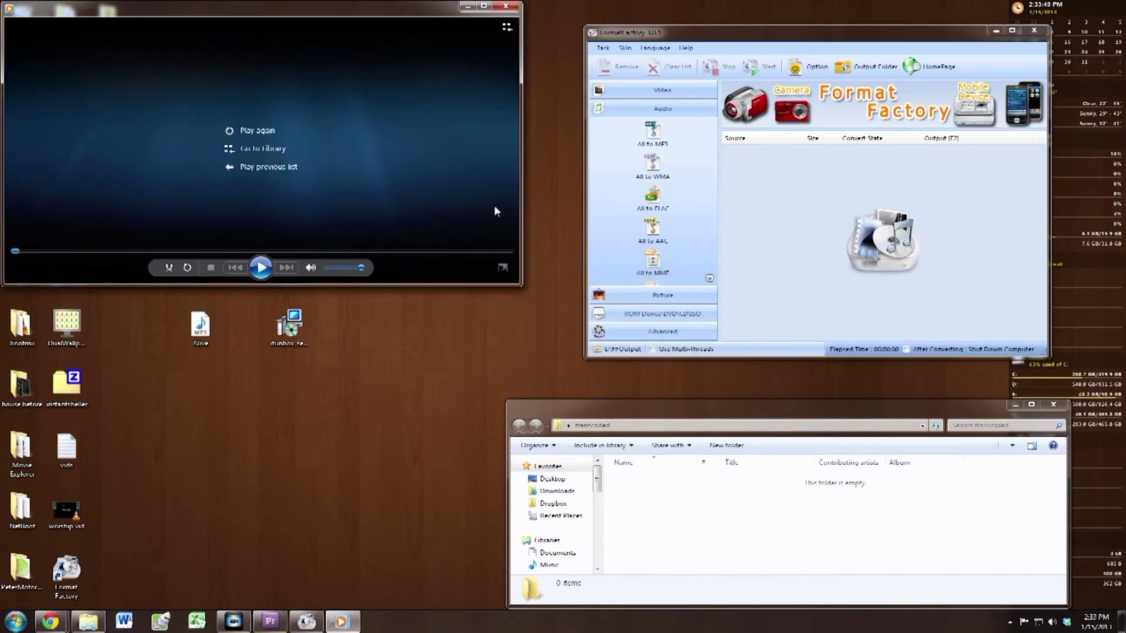
{"action": "left_click", "coordinate": [504, 5]}
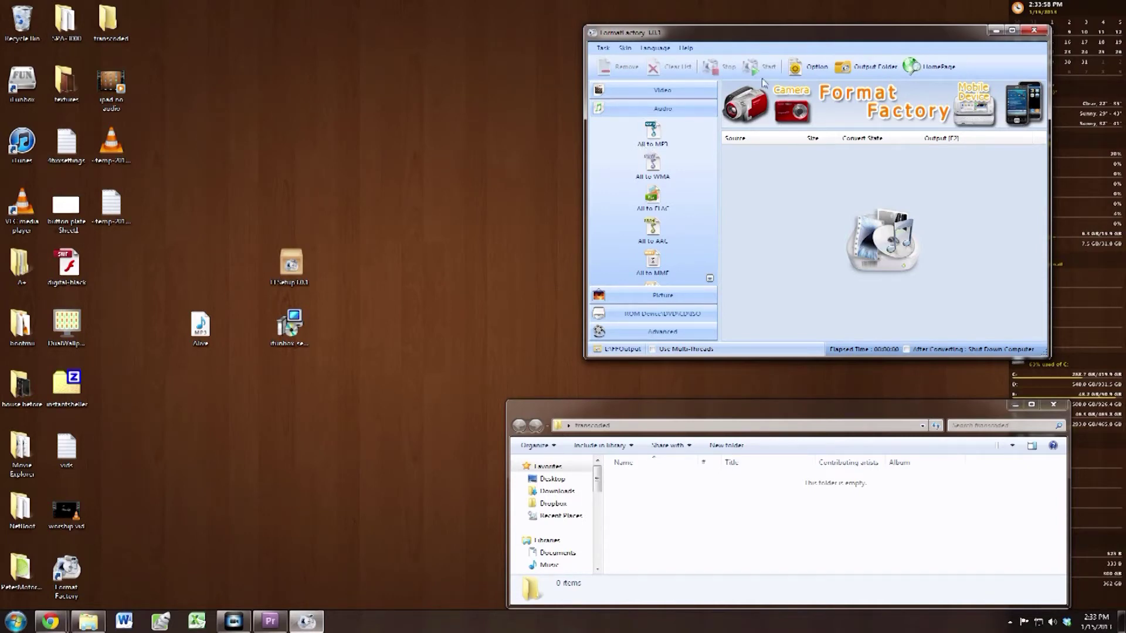
Set Format Factory's output folder to the transcoded folder on the desktop.
{"action": "left_click", "coordinate": [798, 71]}
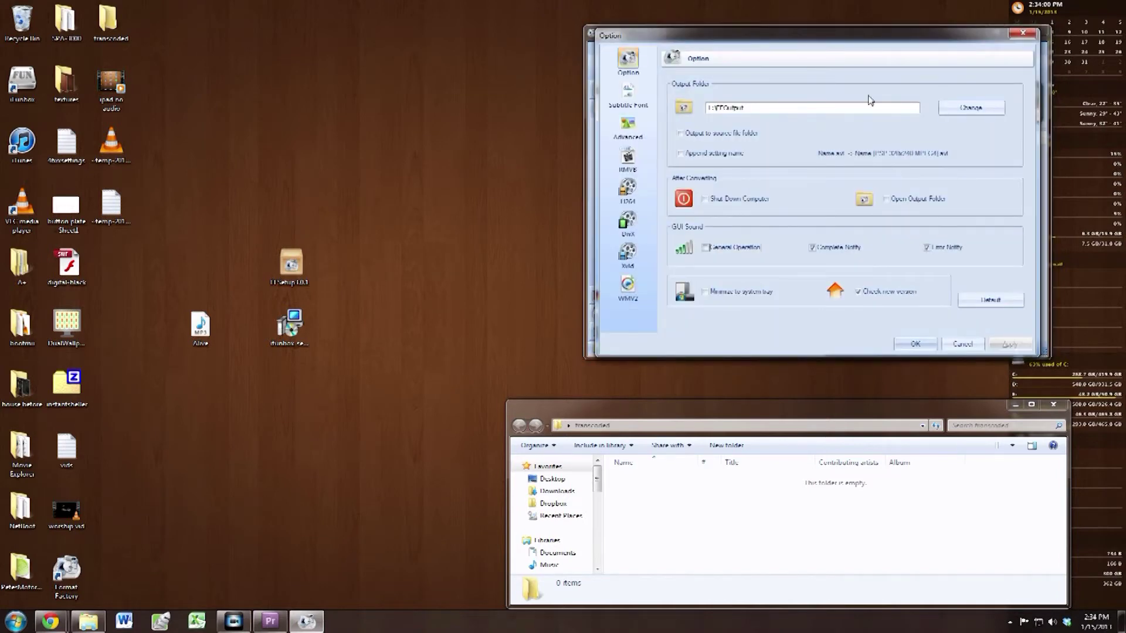
{"action": "left_click", "coordinate": [945, 112]}
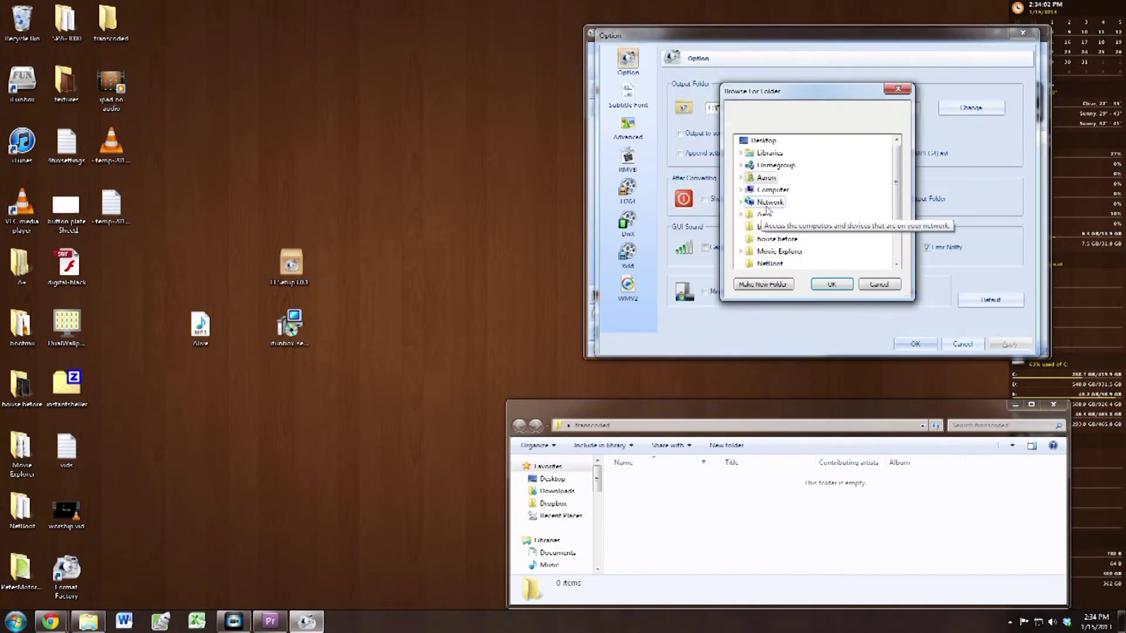
{"action": "left_click_drag", "start_coordinate": [896, 195], "coordinate": [896, 234]}
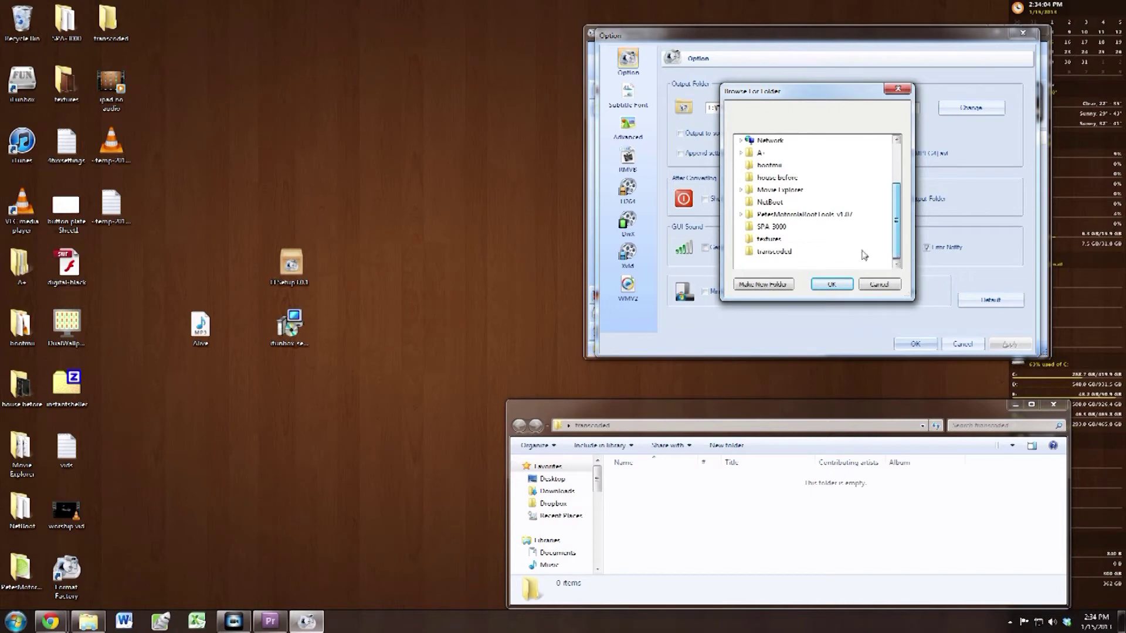
{"action": "left_click", "coordinate": [774, 250]}
{"action": "left_click", "coordinate": [815, 286]}
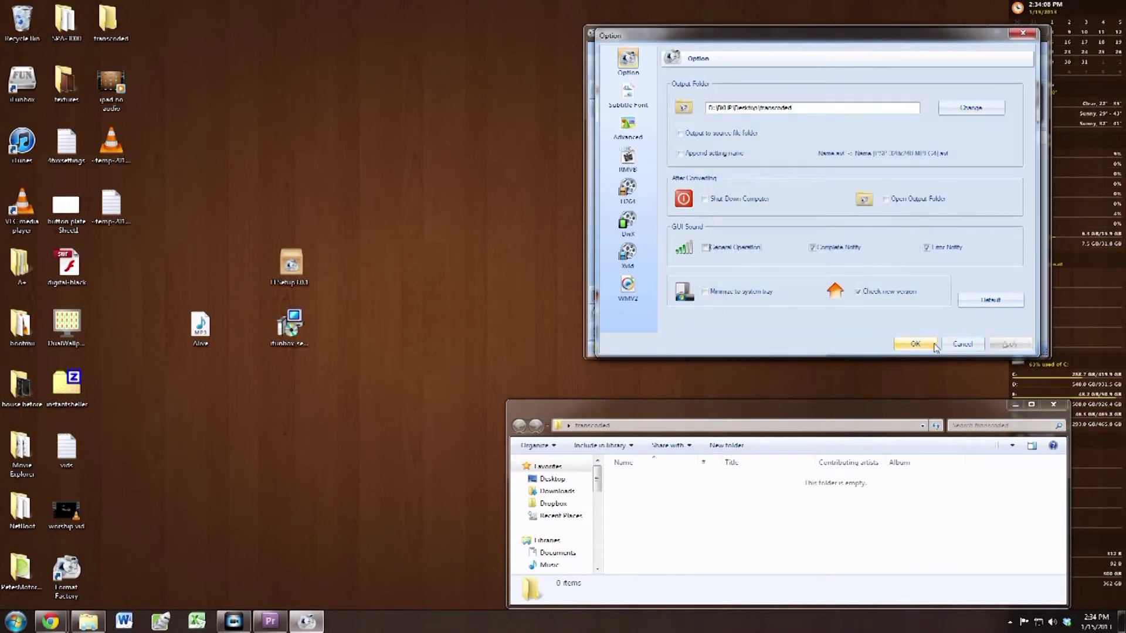
{"action": "left_click", "coordinate": [916, 345]}
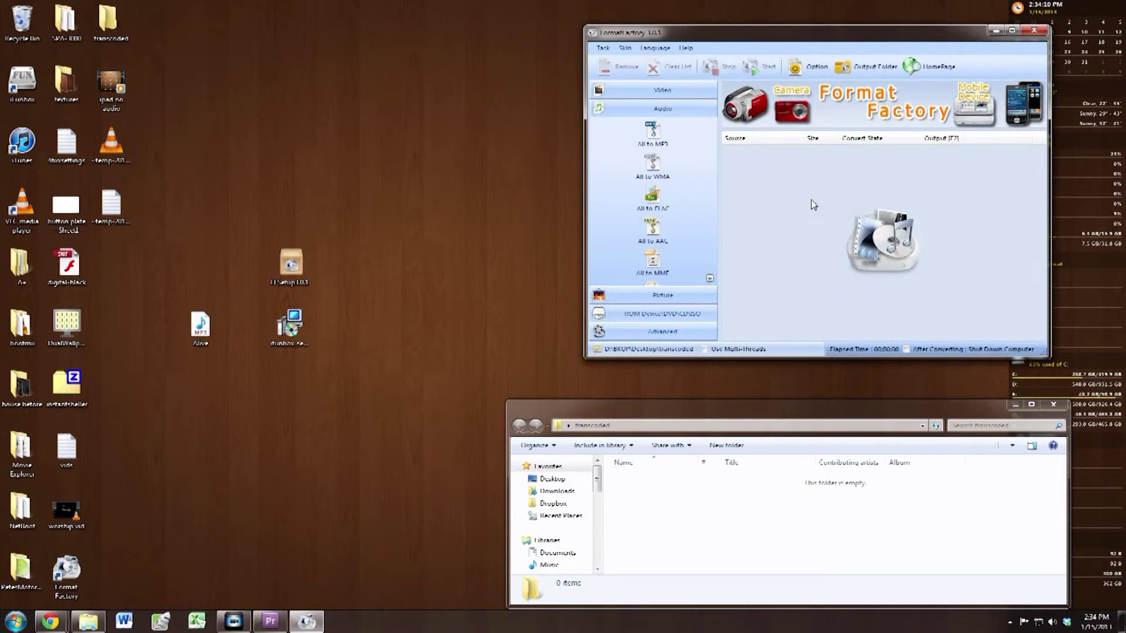
Queue an All to MP3 job for Alive.mp3 with a changed bitrate setting.
{"action": "left_click", "coordinate": [662, 139]}
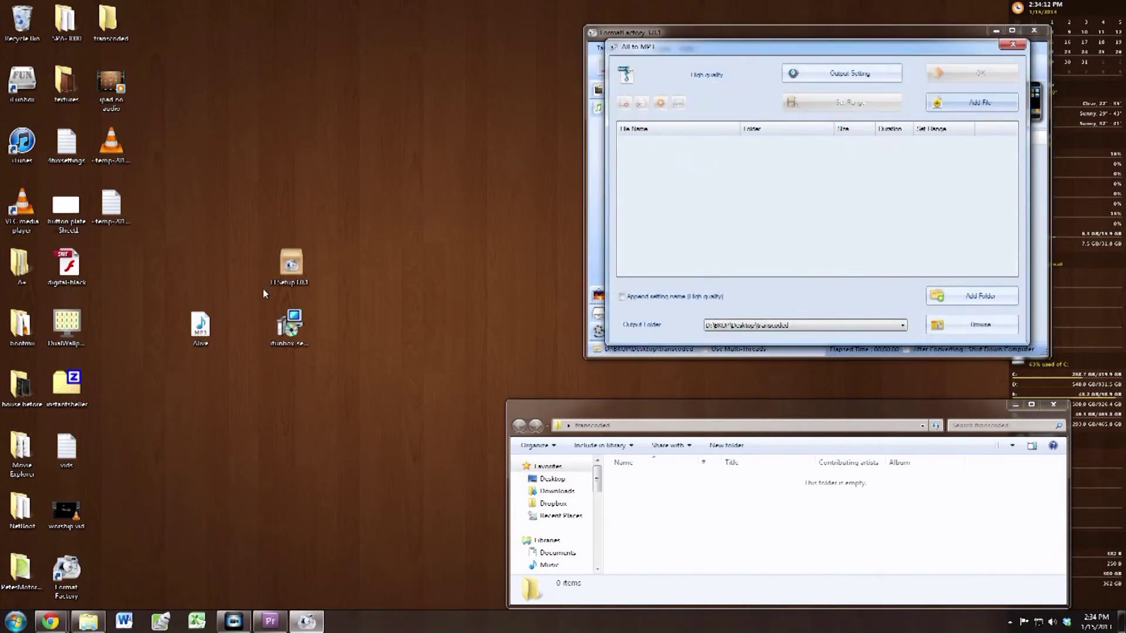
{"action": "left_click_drag", "start_coordinate": [201, 325], "coordinate": [697, 250]}
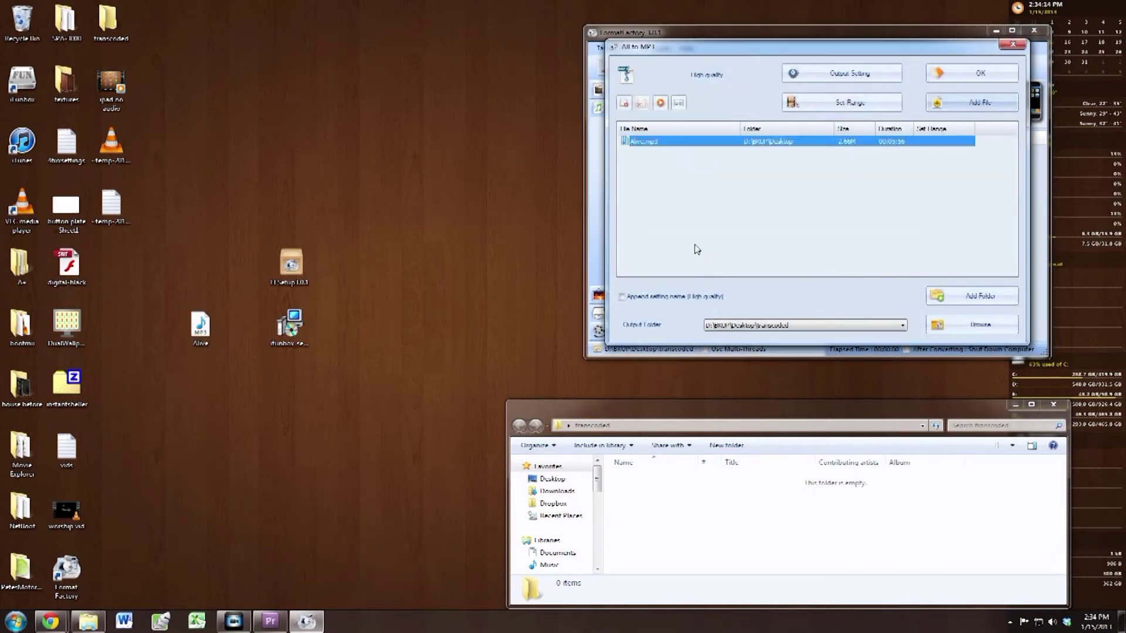
{"action": "left_click", "coordinate": [823, 80]}
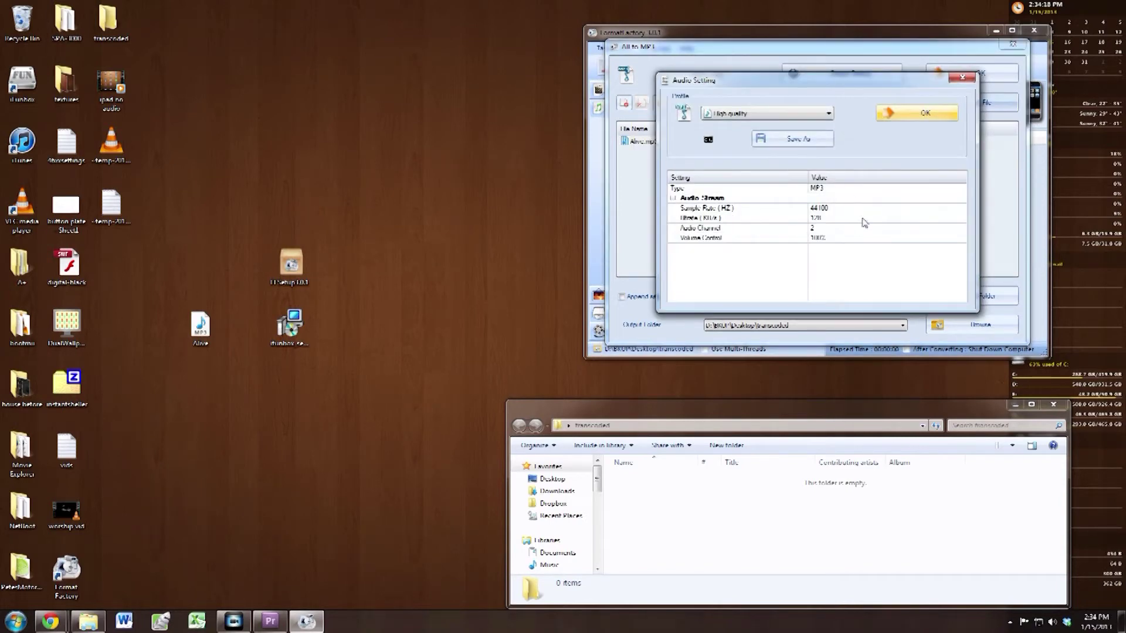
{"action": "left_click", "coordinate": [865, 222]}
{"action": "left_click", "coordinate": [960, 219]}
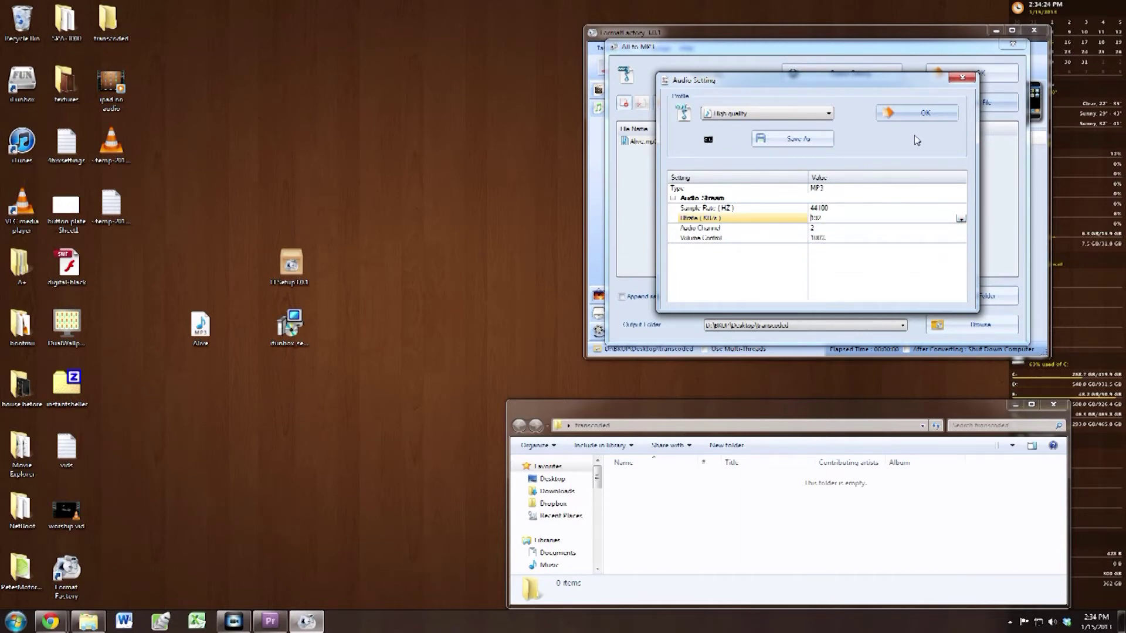
{"action": "left_click", "coordinate": [920, 116]}
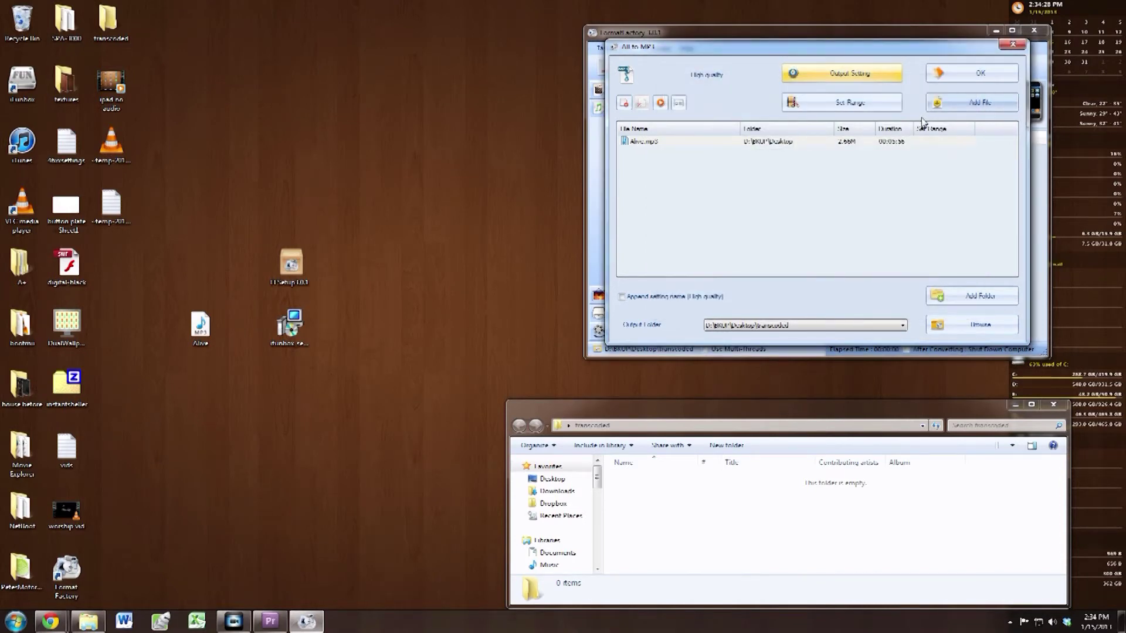
{"action": "left_click", "coordinate": [941, 82]}
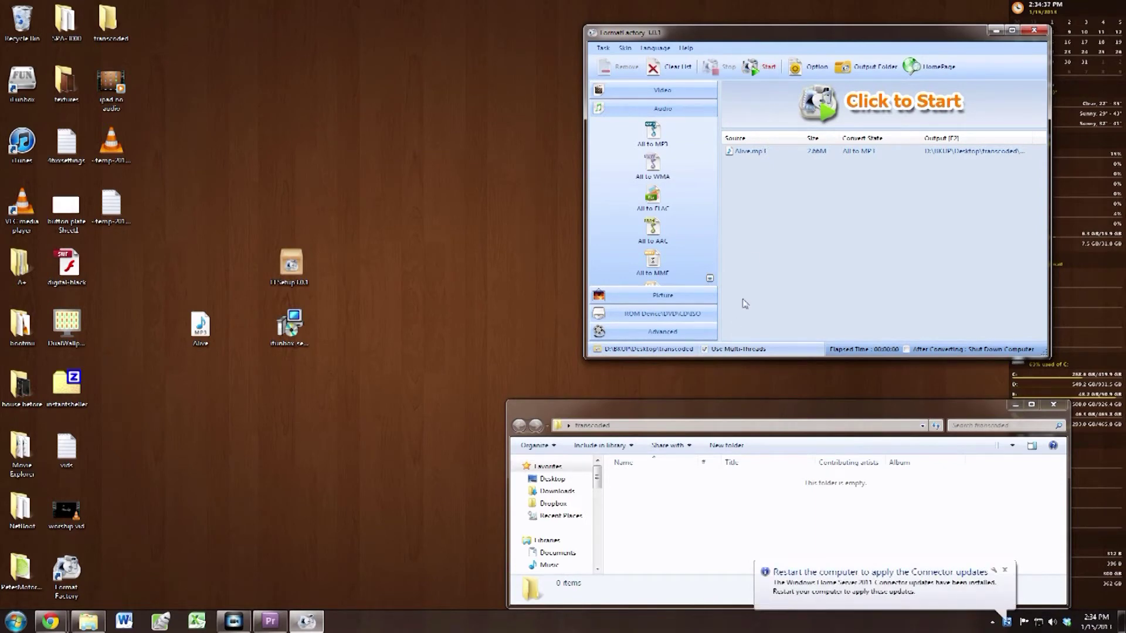
Run the Alive.mp3 to MP3 conversion until it shows Completed.
{"action": "left_click", "coordinate": [765, 80]}
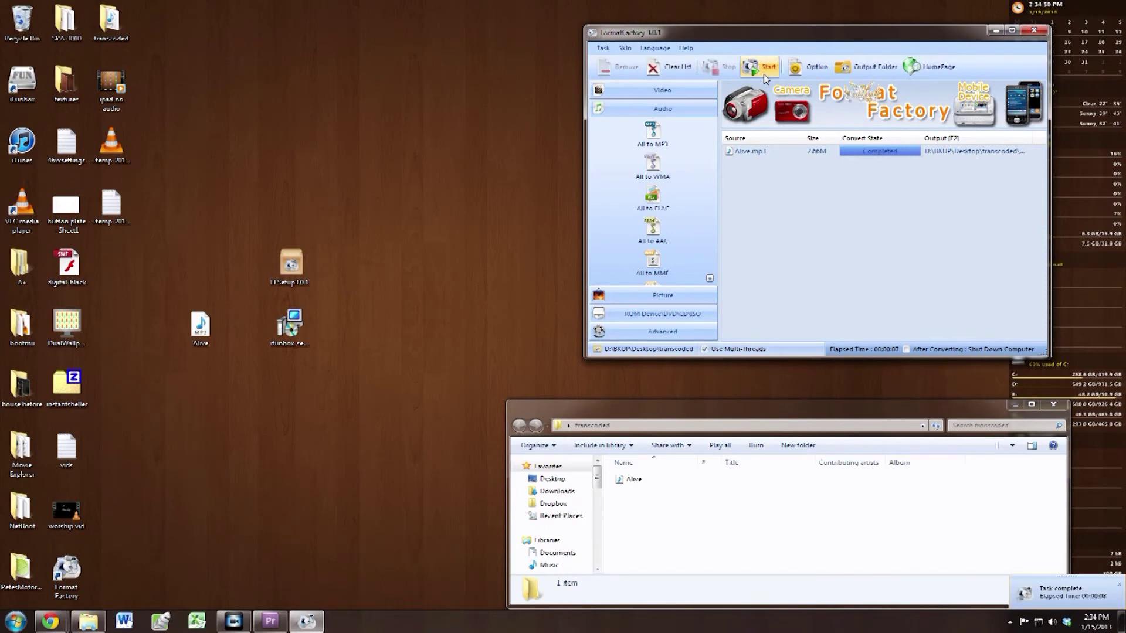
Play the converted Alive file from the transcoded folder, skip ahead, pause, and close the player.
{"action": "double_click", "coordinate": [633, 480]}
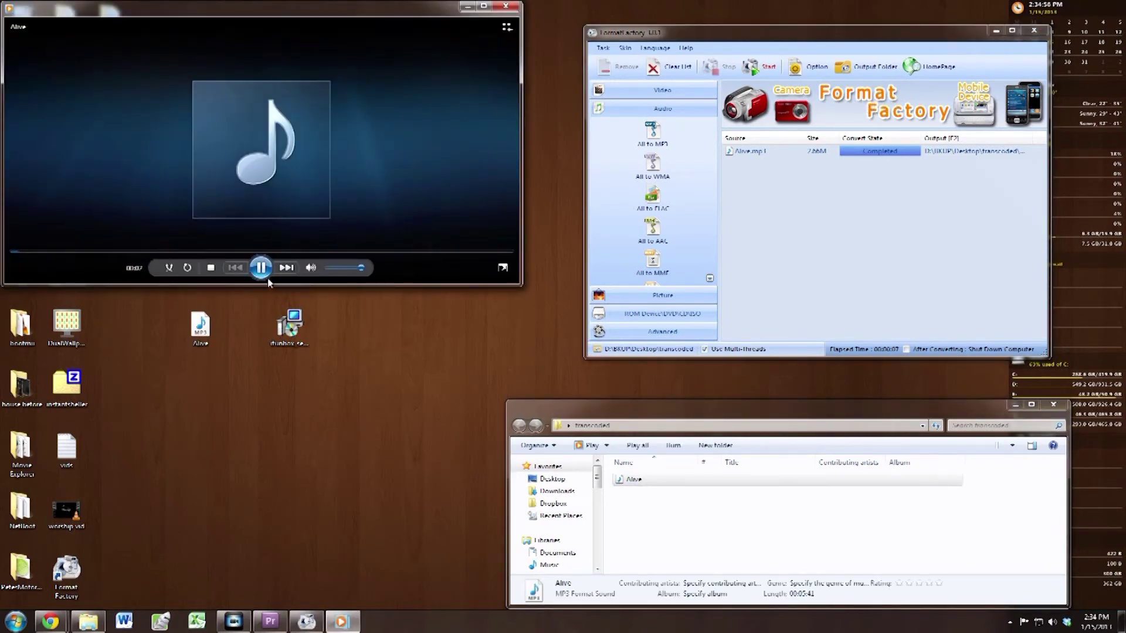
{"action": "left_click", "coordinate": [293, 251]}
{"action": "key", "text": "ctrl+p"}
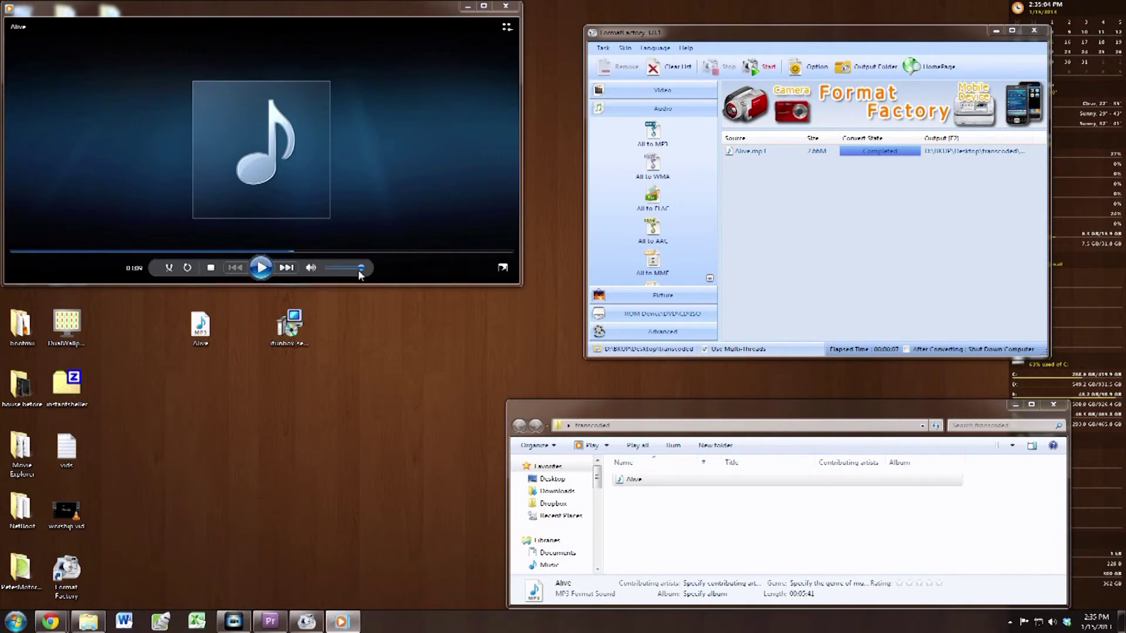
{"action": "left_click", "coordinate": [505, 6]}
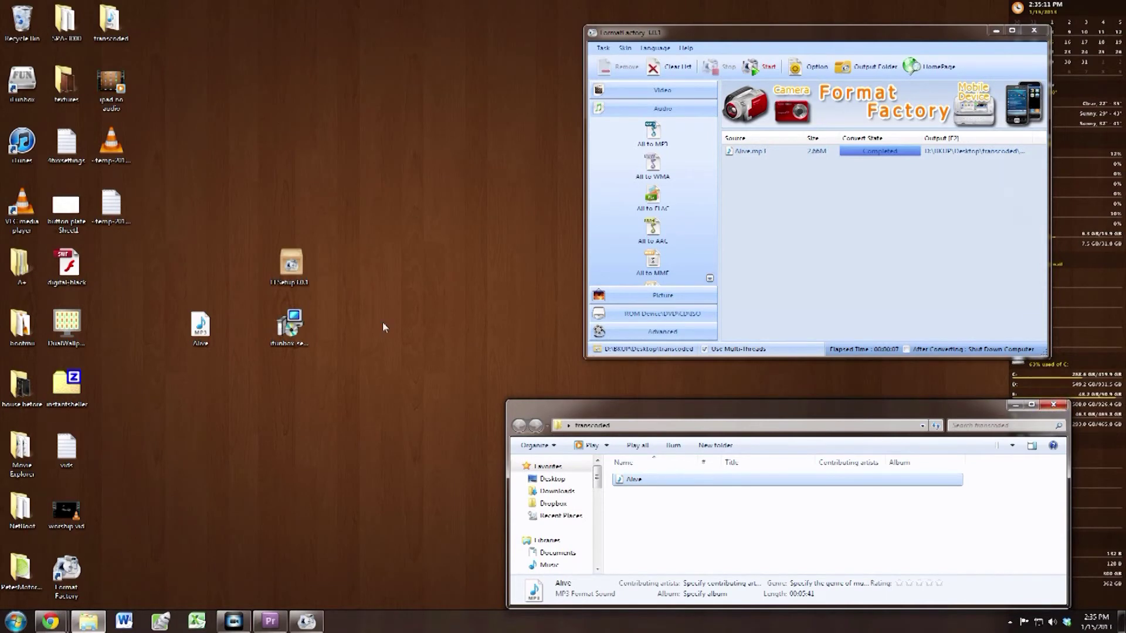
Delete the original Alive.mp3 from the desktop and close Format Factory.
{"action": "left_click", "coordinate": [200, 328]}
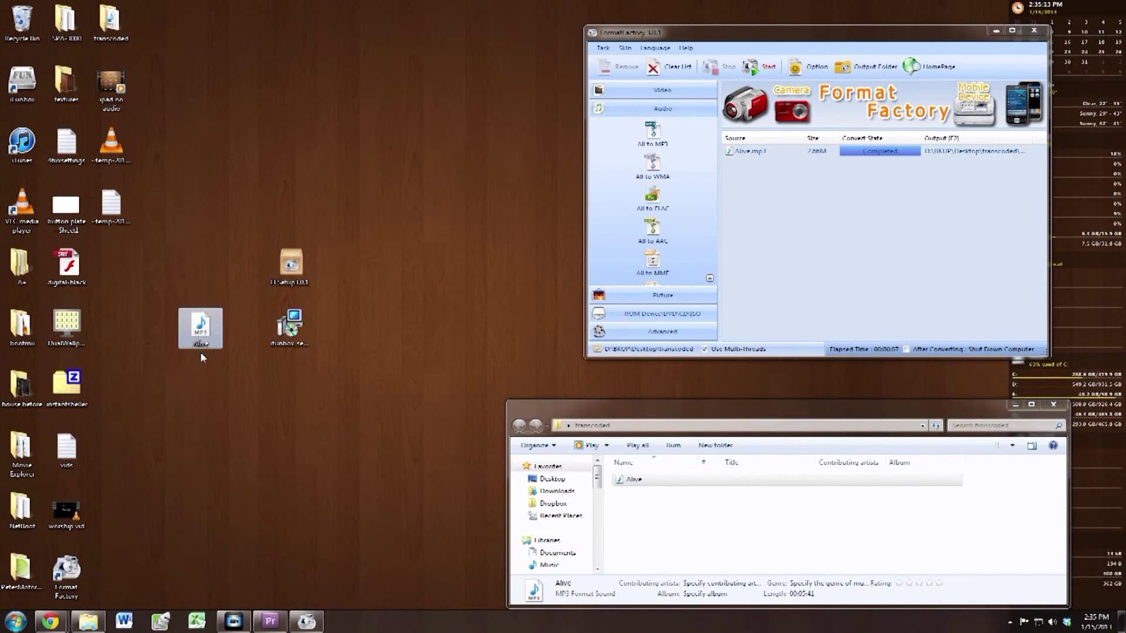
{"action": "key", "text": "Delete"}
{"action": "key", "text": "Return"}
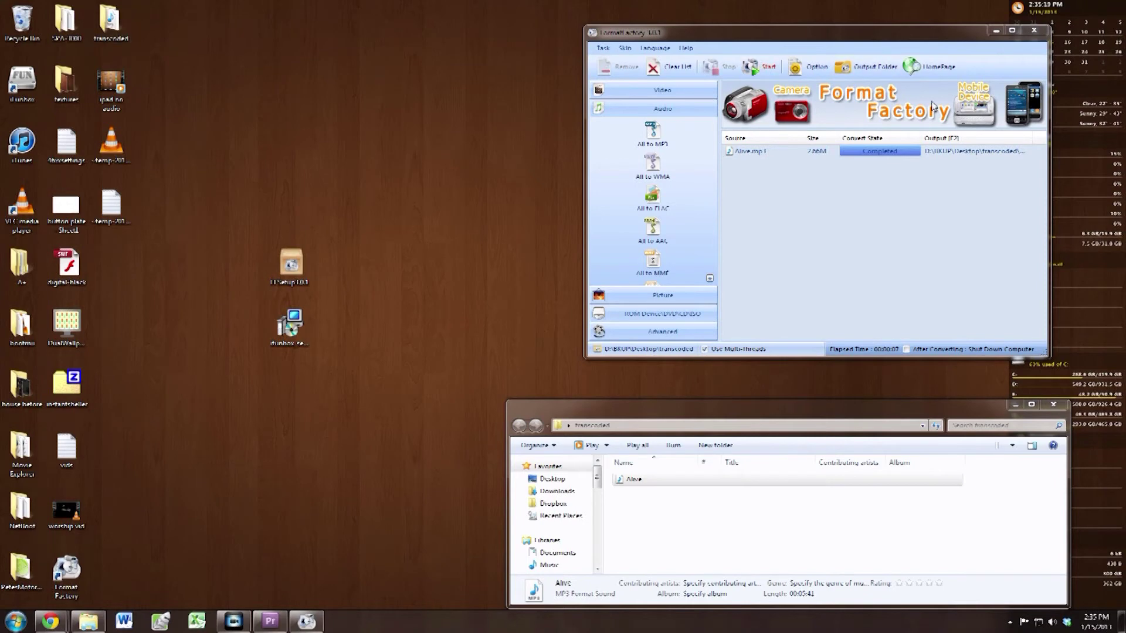
{"action": "left_click", "coordinate": [1033, 31]}
Close the transcoded folder and start iTunes through the Start menu search.
{"action": "left_click", "coordinate": [1052, 405]}
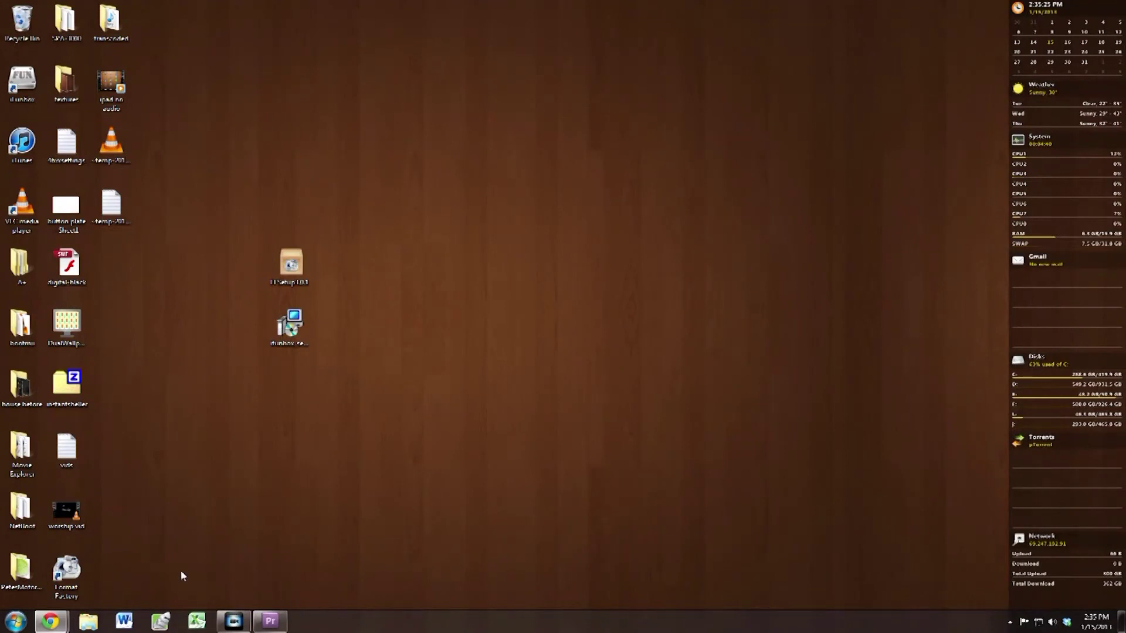
{"action": "key", "text": "super"}
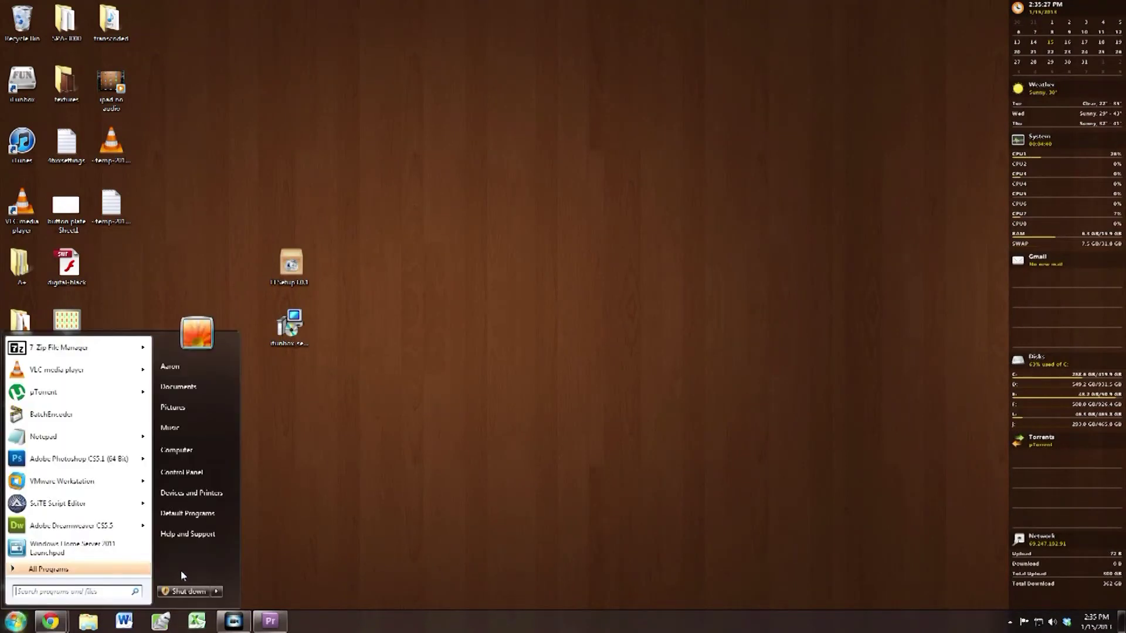
{"action": "type", "text": "format"}
{"action": "key", "text": "Return"}
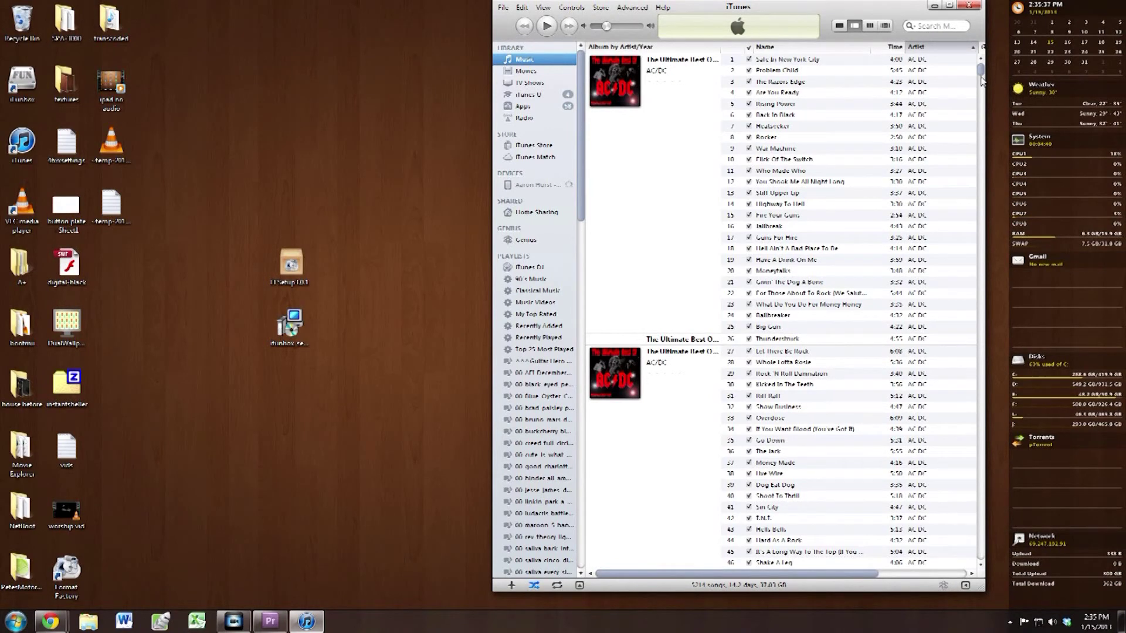
Decline syncing the iPad with this iTunes library.
{"action": "left_click_drag", "start_coordinate": [982, 81], "coordinate": [983, 123]}
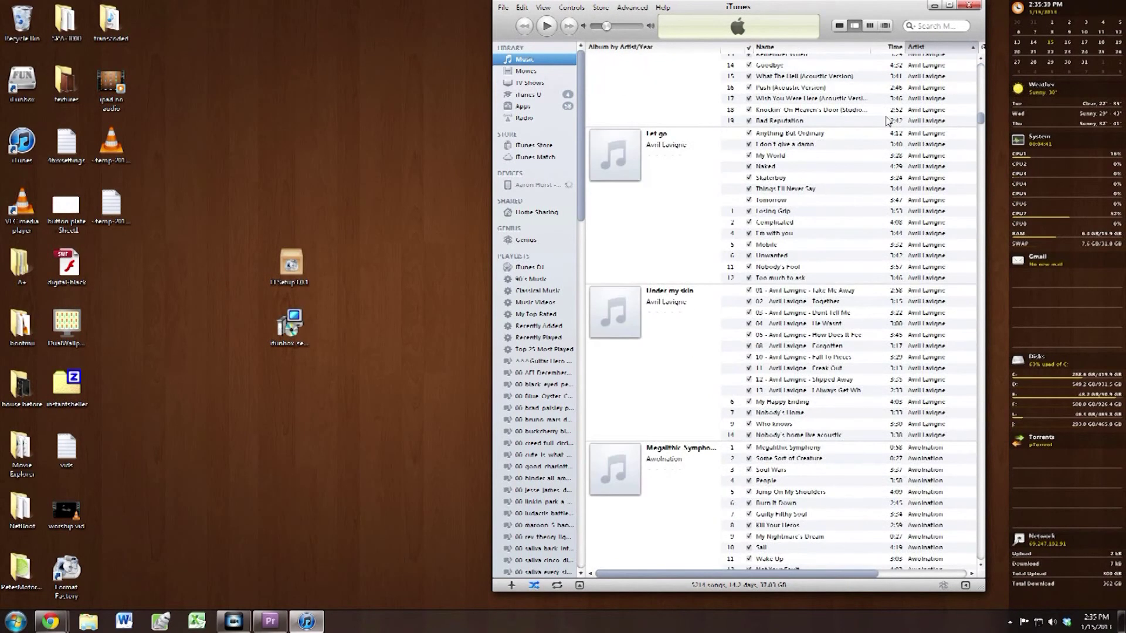
{"action": "scroll", "coordinate": [685, 68], "scroll_direction": "up", "scroll_amount": 9}
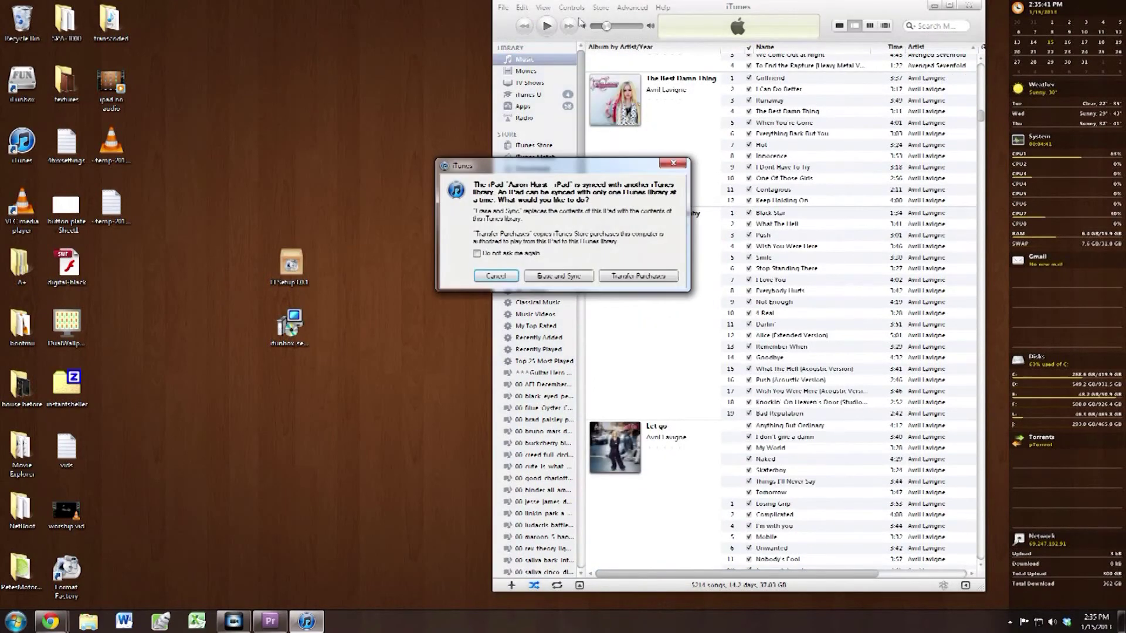
{"action": "left_click", "coordinate": [501, 276]}
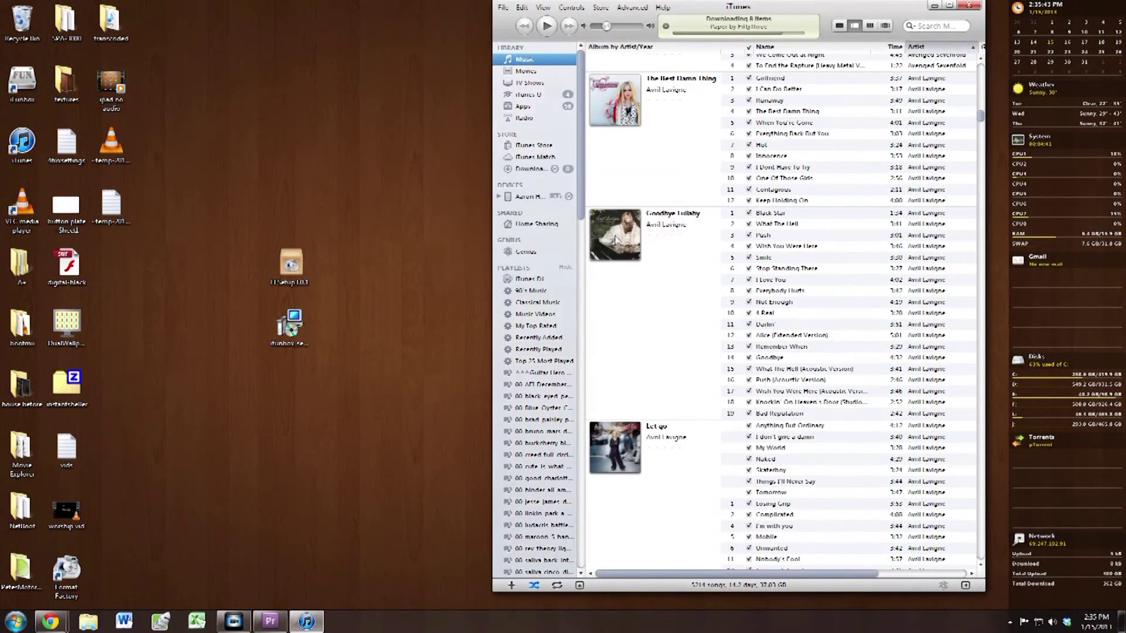
{"action": "scroll", "coordinate": [616, 240], "scroll_direction": "down", "scroll_amount": 10}
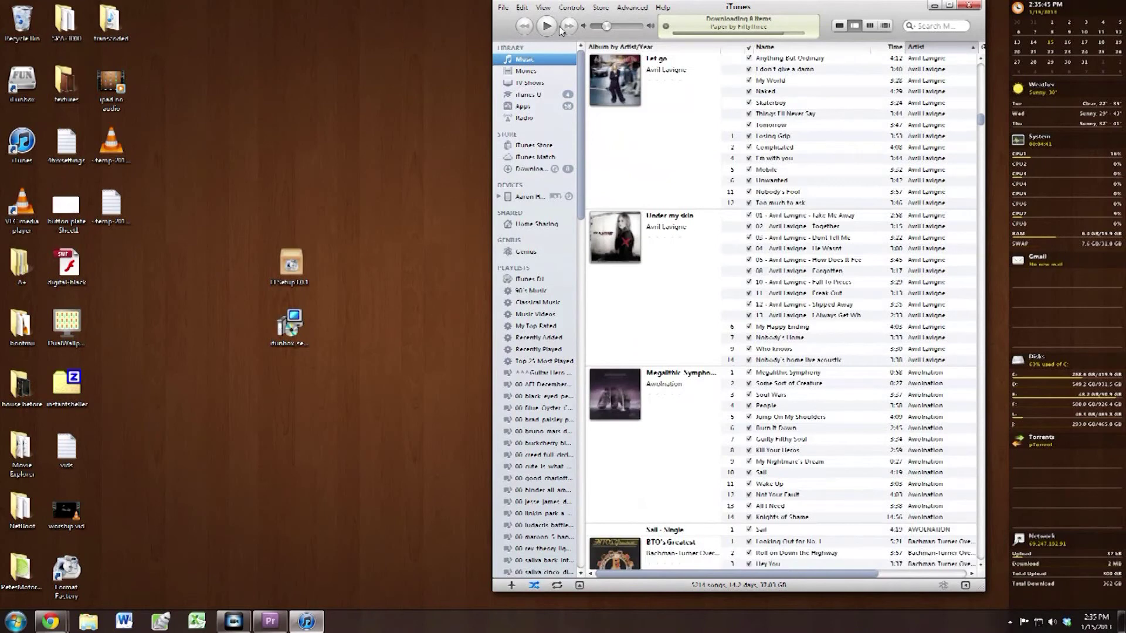
Switch the library to Cover Flow and flip through the covers to Pearl Jam's Ten.
{"action": "left_click", "coordinate": [543, 7]}
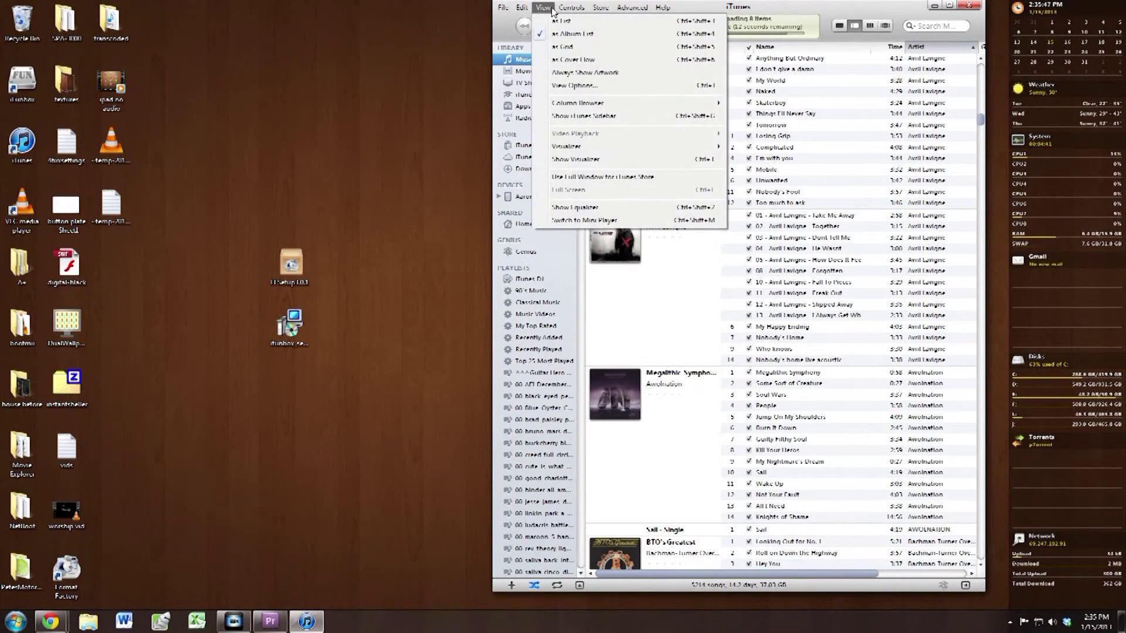
{"action": "left_click", "coordinate": [586, 60]}
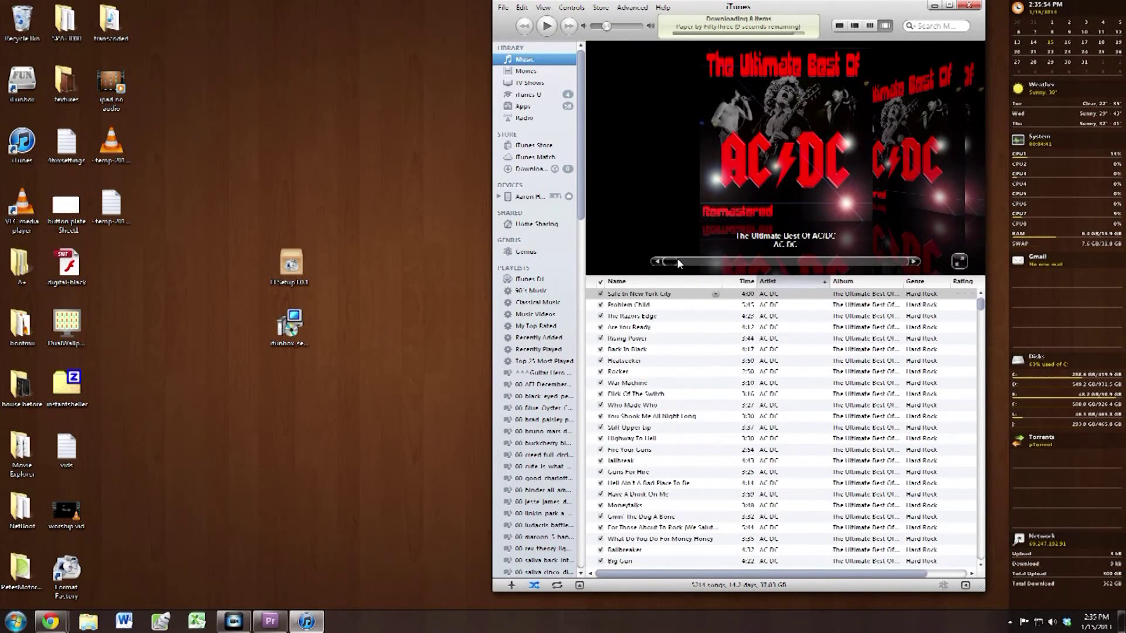
{"action": "left_click_drag", "start_coordinate": [678, 263], "coordinate": [737, 267]}
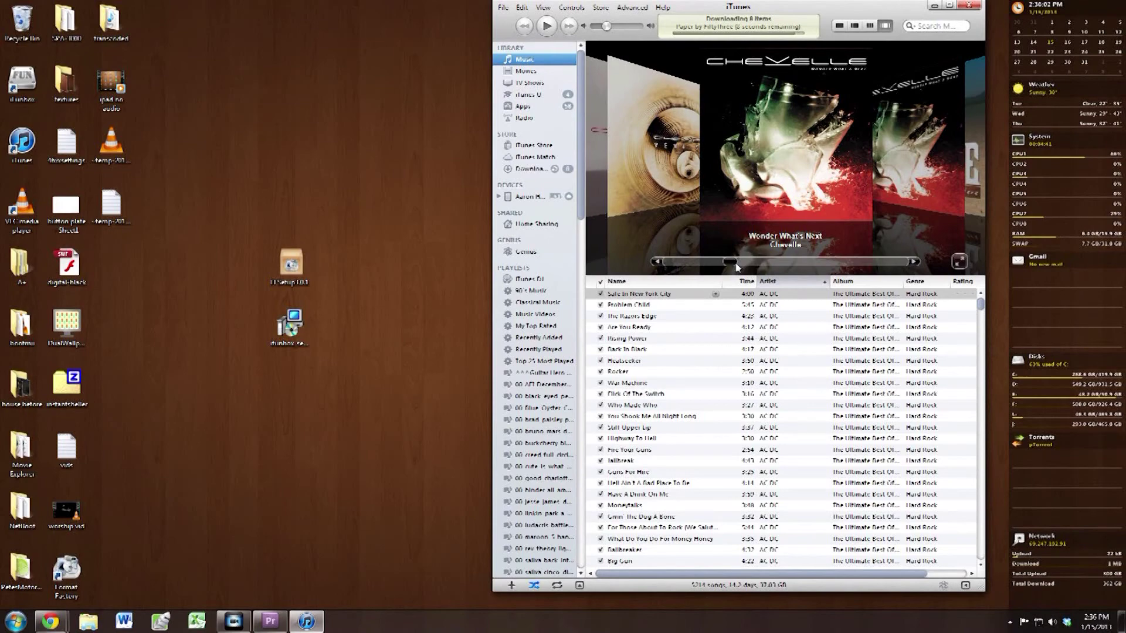
{"action": "left_click_drag", "start_coordinate": [737, 267], "coordinate": [808, 265]}
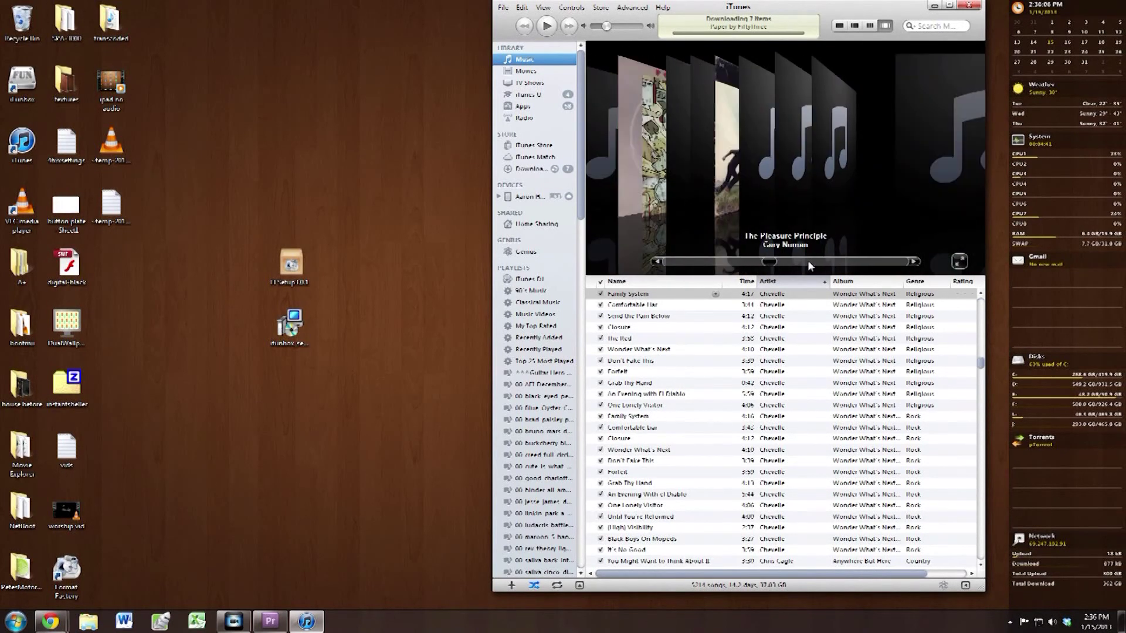
{"action": "left_click", "coordinate": [810, 265]}
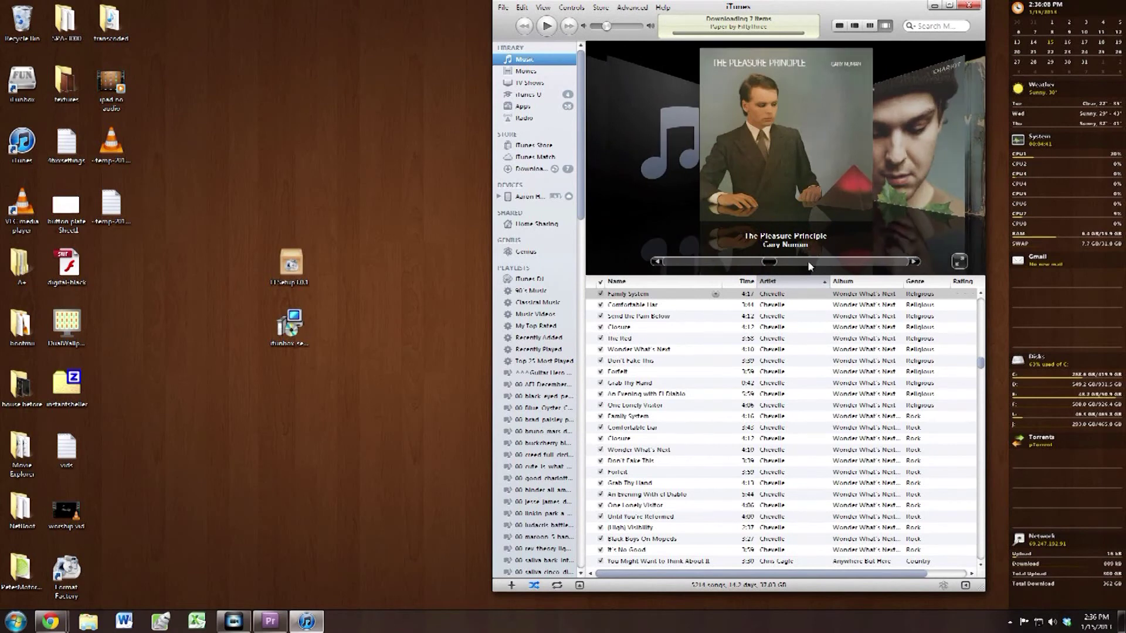
{"action": "left_click_drag", "start_coordinate": [811, 266], "coordinate": [846, 263]}
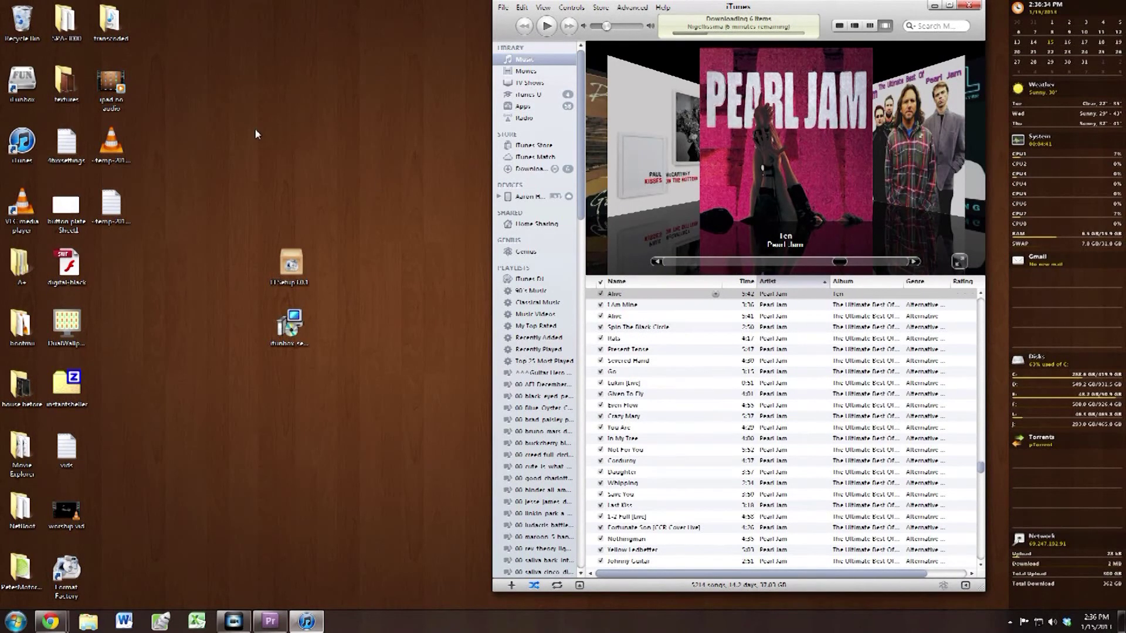
{"action": "scroll", "coordinate": [700, 429], "scroll_direction": "down", "scroll_amount": 1}
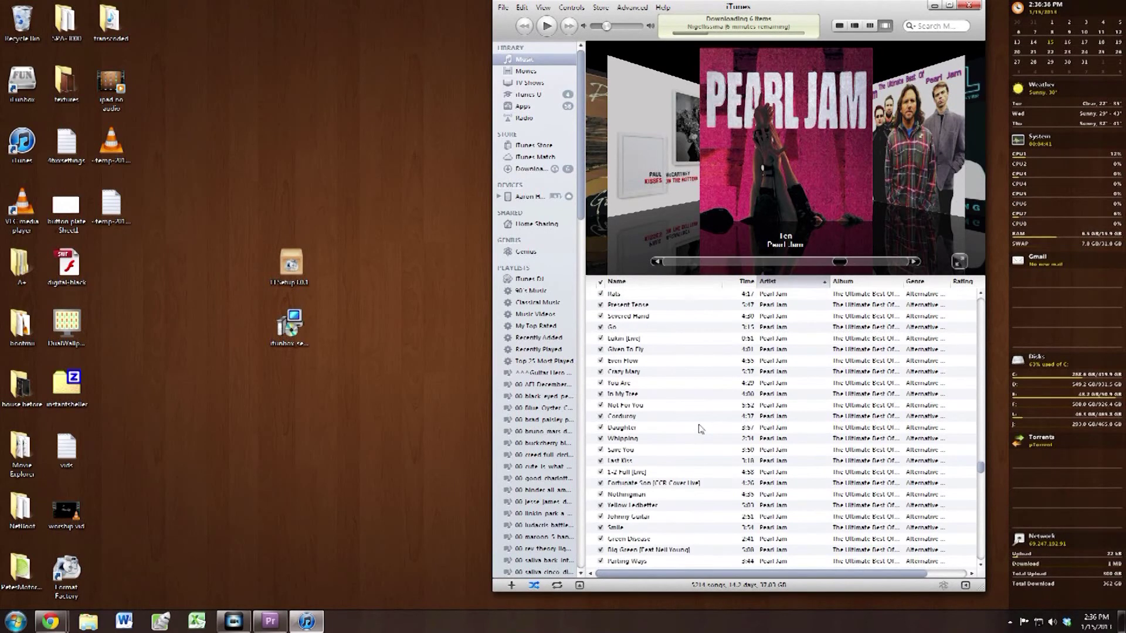
{"action": "scroll", "coordinate": [710, 388], "scroll_direction": "up", "scroll_amount": 1}
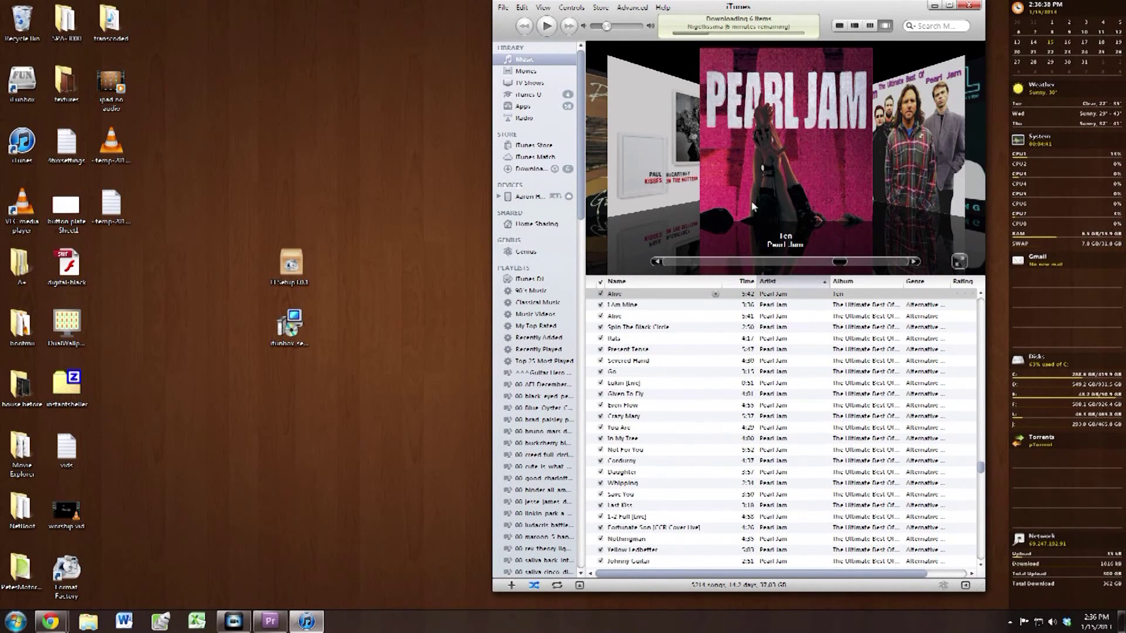
{"action": "scroll", "coordinate": [668, 405], "scroll_direction": "up", "scroll_amount": 1}
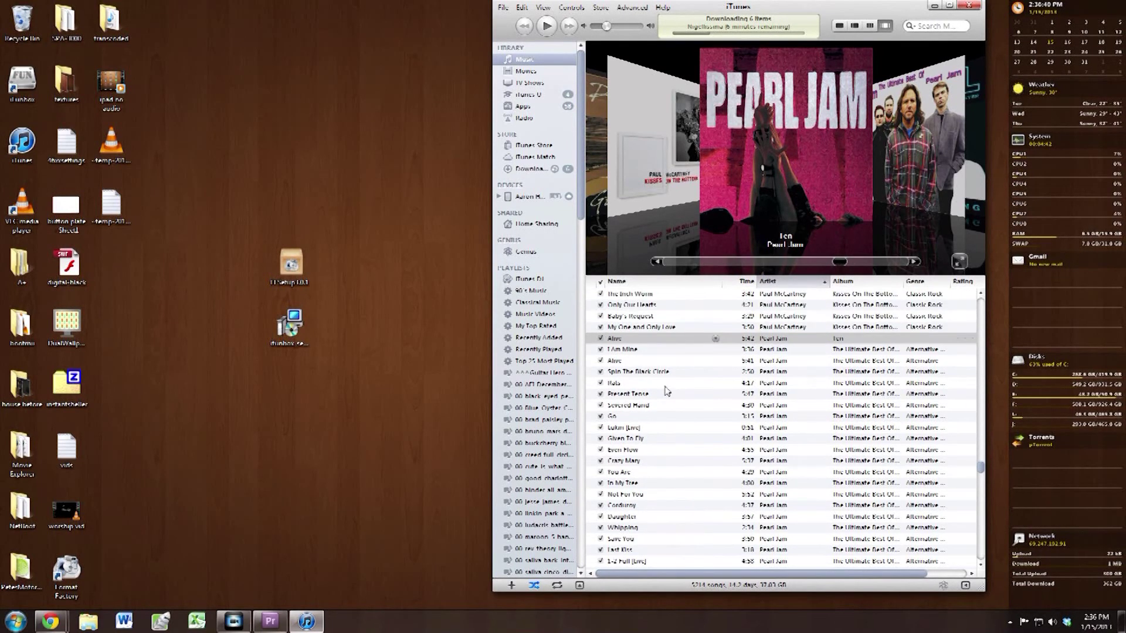
{"action": "right_click", "coordinate": [614, 339]}
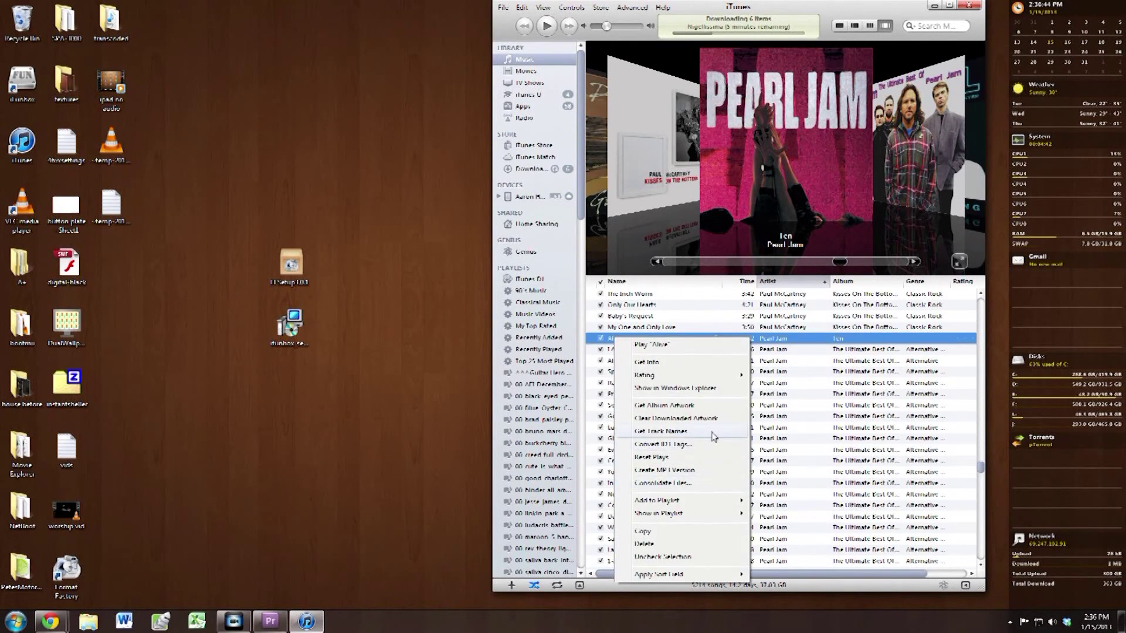
Remove the old Alive track while keeping its file, then add the converted Alive MP3 from the transcoded folder.
{"action": "left_click", "coordinate": [684, 544]}
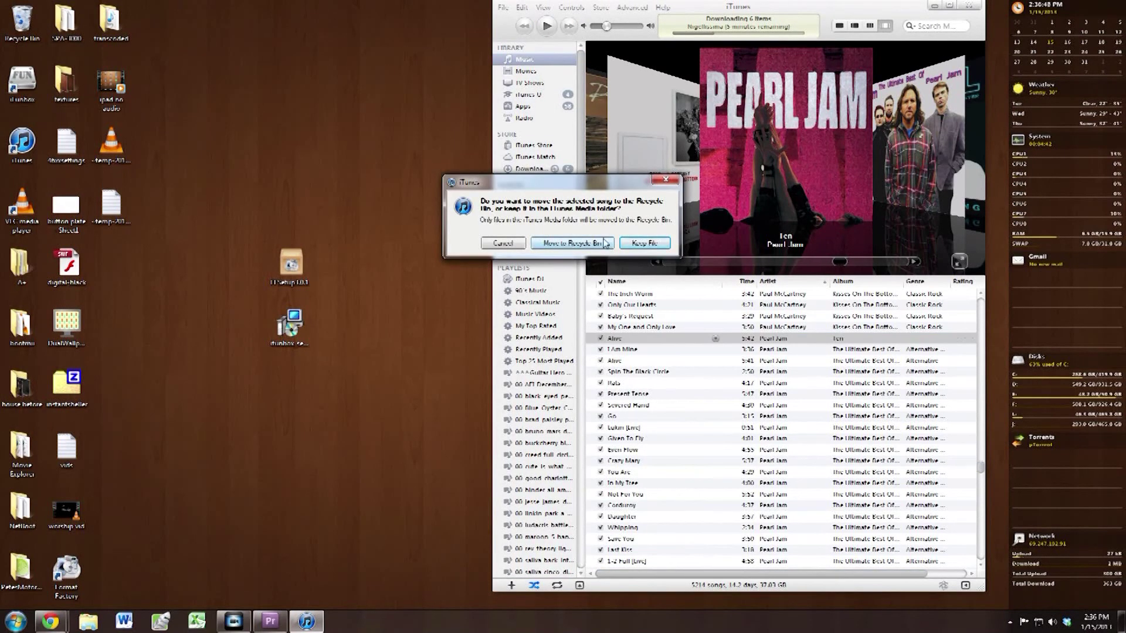
{"action": "left_click", "coordinate": [627, 243]}
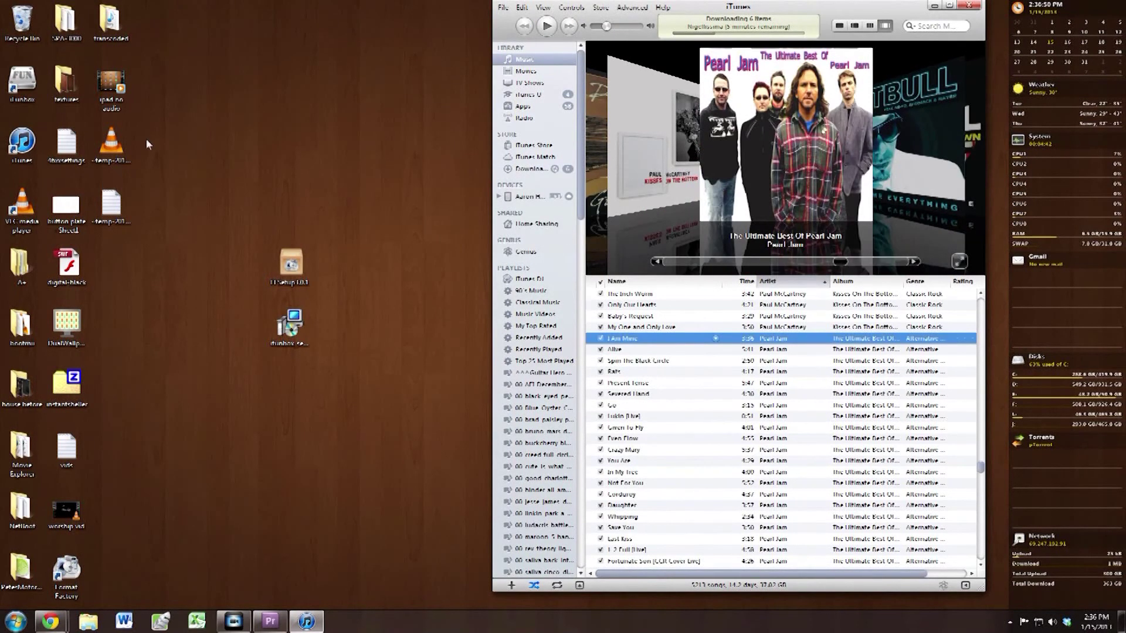
{"action": "left_click", "coordinate": [105, 26]}
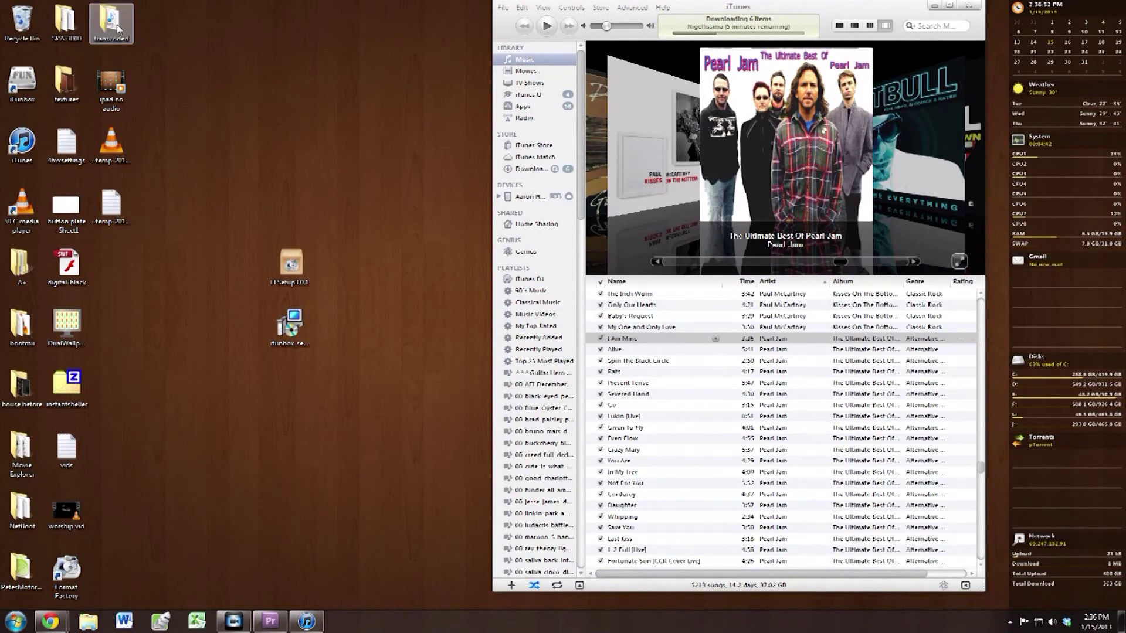
{"action": "double_click", "coordinate": [117, 28]}
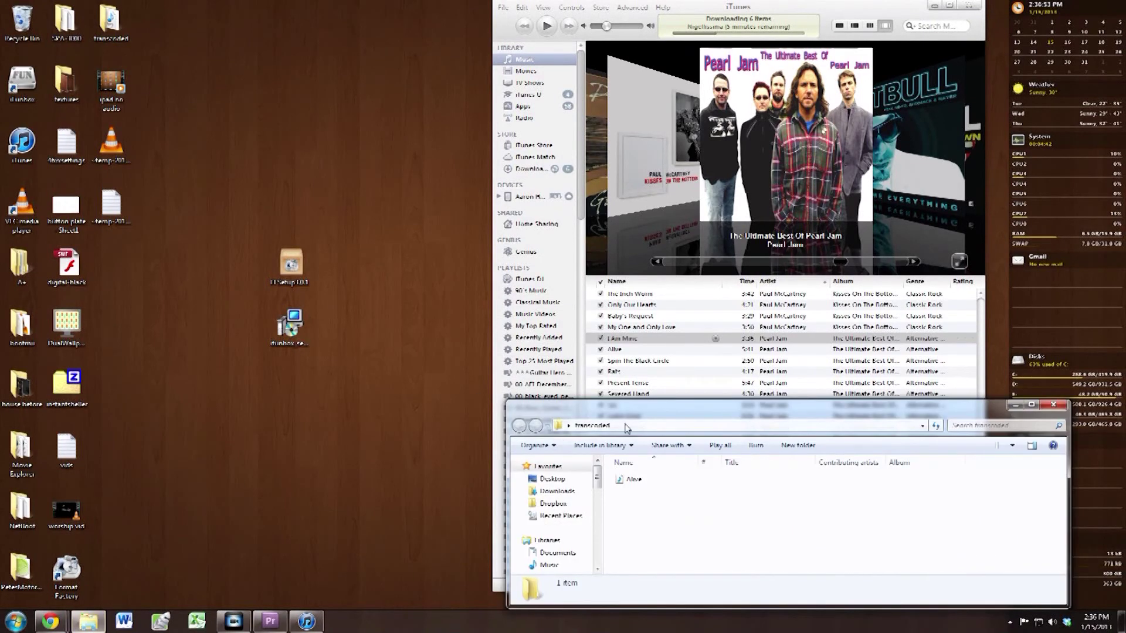
{"action": "left_click_drag", "start_coordinate": [629, 416], "coordinate": [71, 195]}
{"action": "left_click_drag", "start_coordinate": [69, 259], "coordinate": [652, 370]}
Fetch Pearl Jam's Ten album artwork for the new Alive track and play it.
{"action": "right_click", "coordinate": [624, 343]}
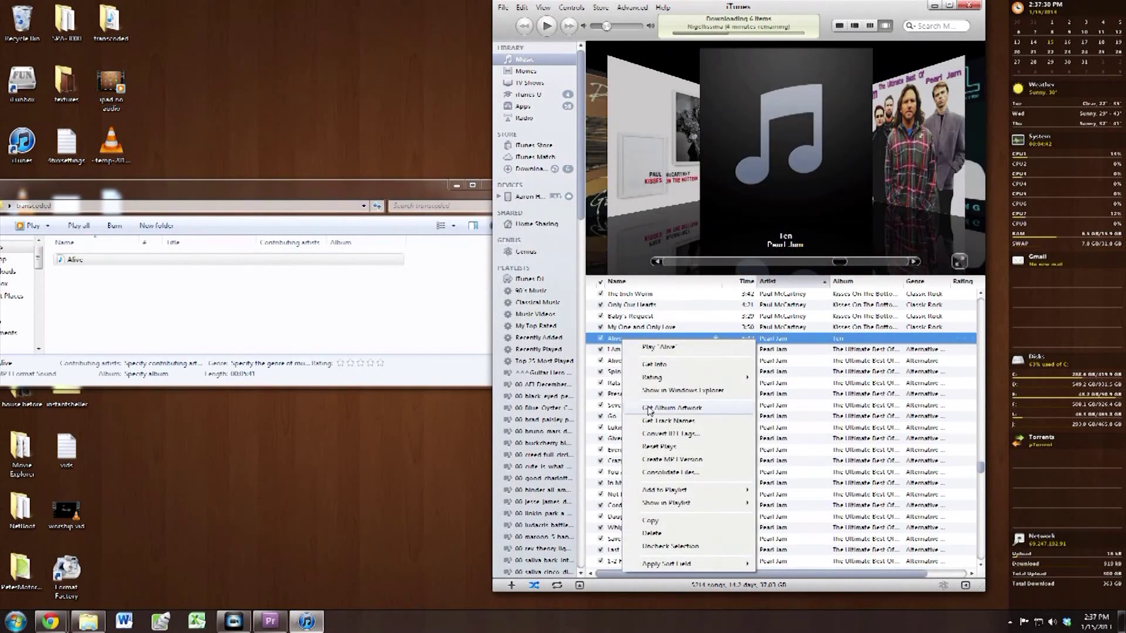
{"action": "left_click", "coordinate": [711, 418]}
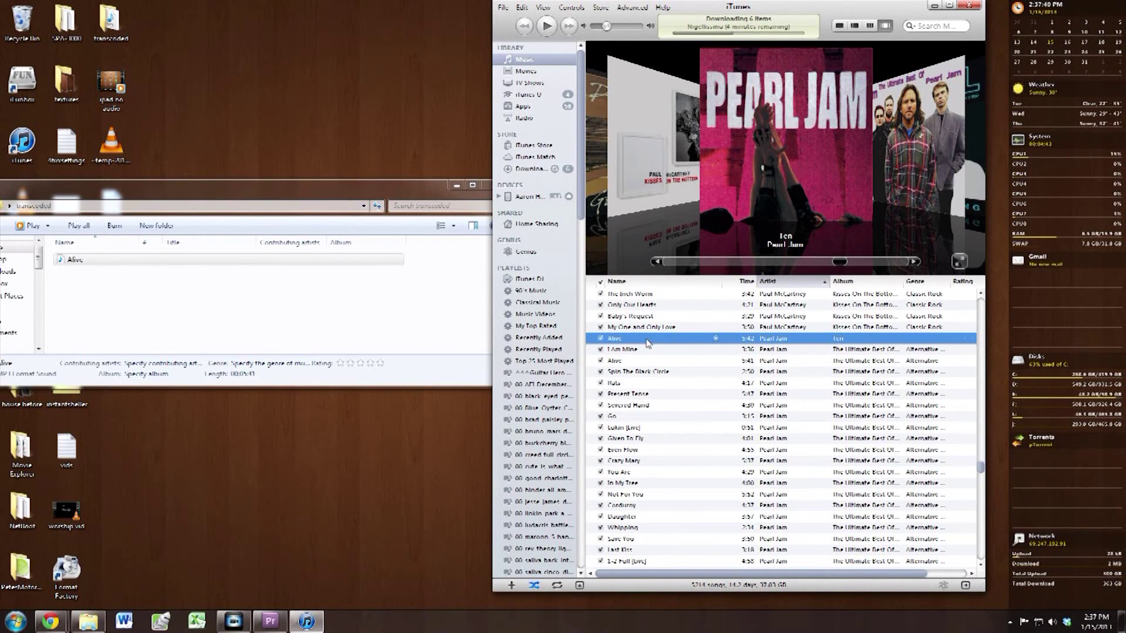
{"action": "left_click", "coordinate": [546, 25]}
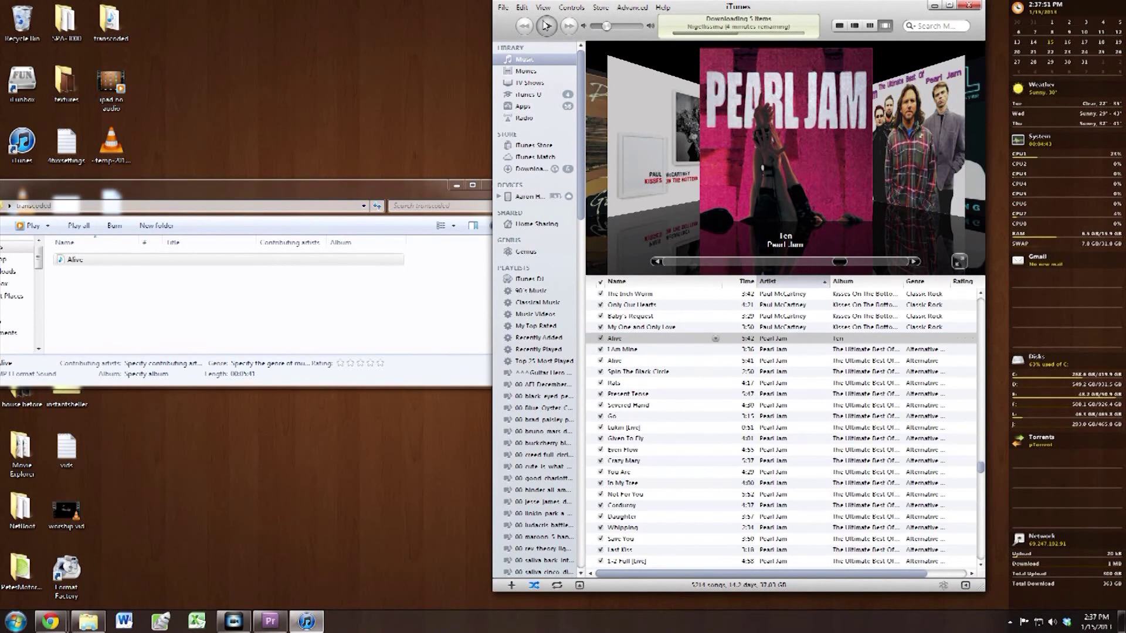